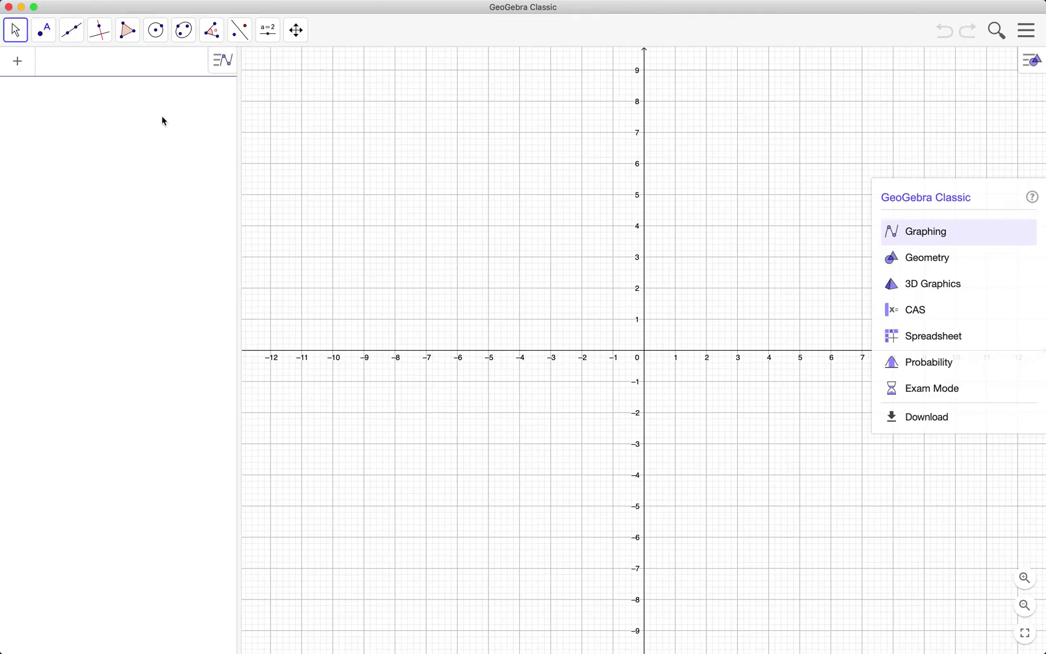
# Enter g(x) = (4x + 5)/(x + 1) in the Algebra input bar to graph it
pyautogui.click(96, 67)
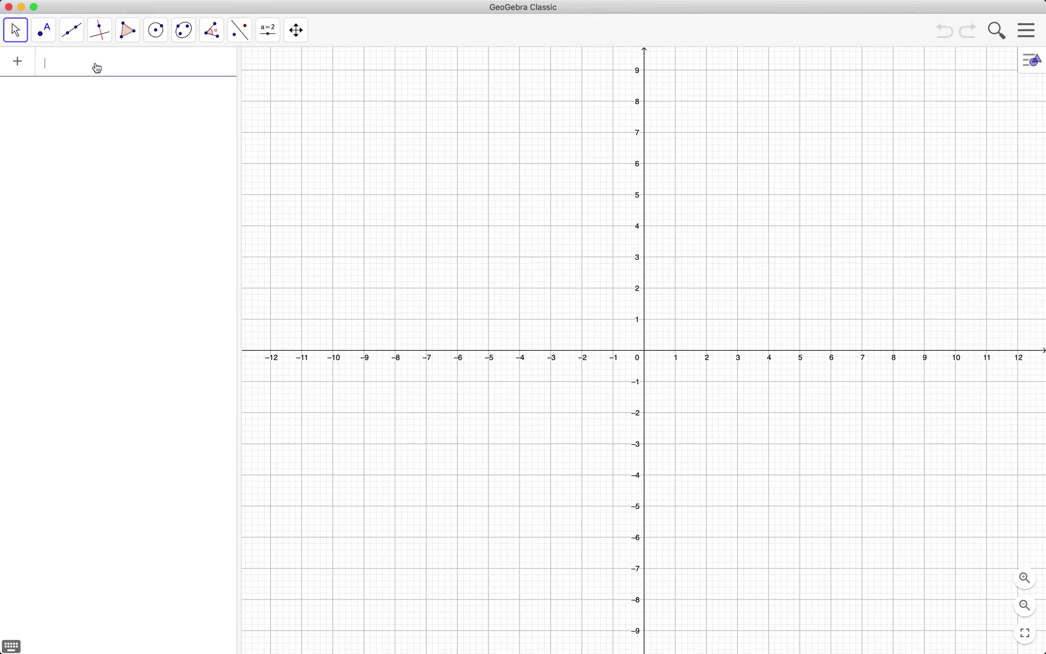
pyautogui.write('g(x) ')
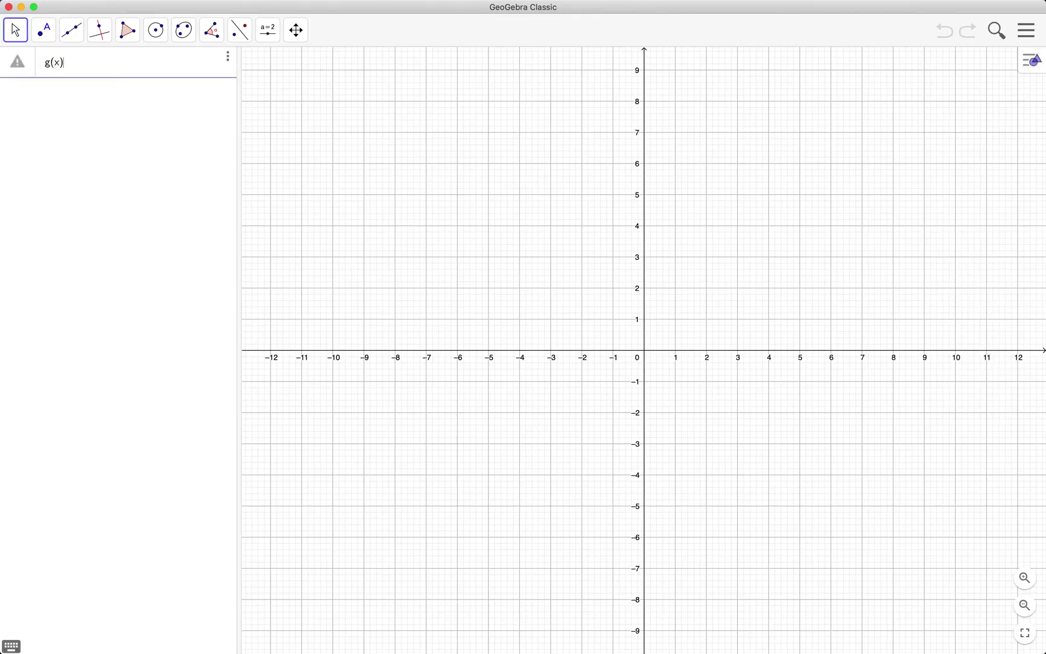
pyautogui.write('= ')
pyautogui.write('(4x ')
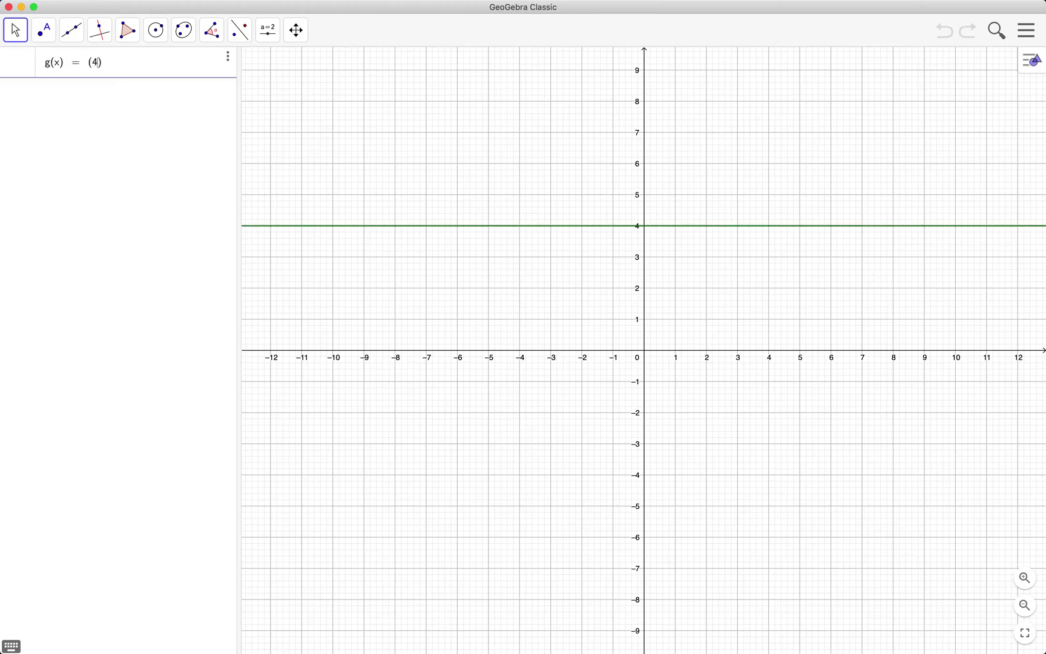
pyautogui.write('+ 5')
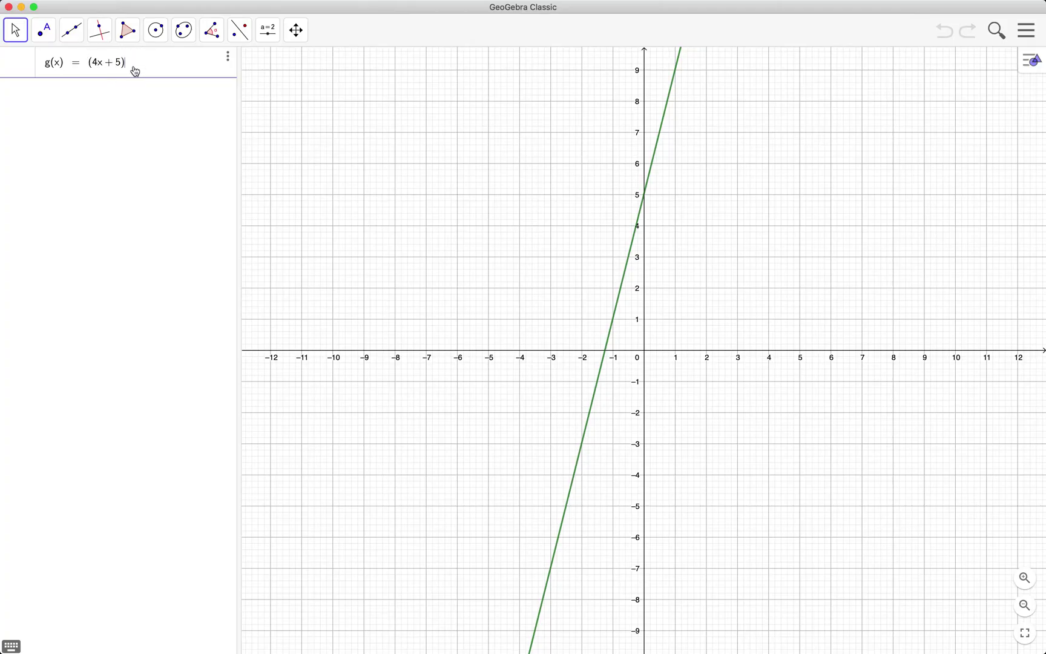
pyautogui.write('/ (x + 1')
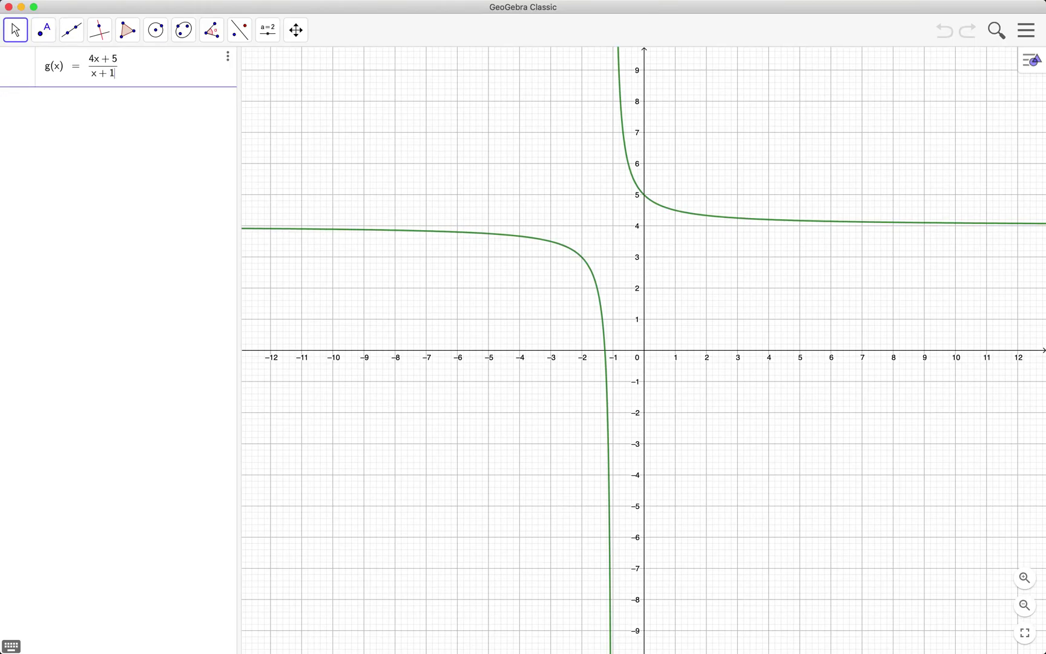
pyautogui.press('Return')
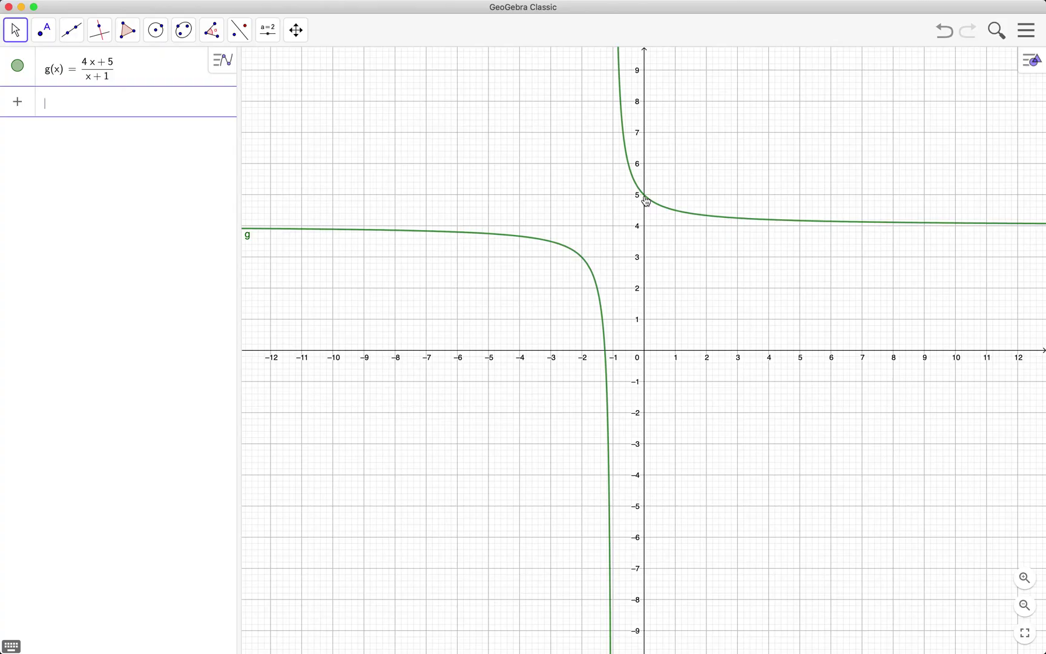
# Create point A at (0, 5) as the y-intercept of g
pyautogui.write('(')
pyautogui.write('0, 5')
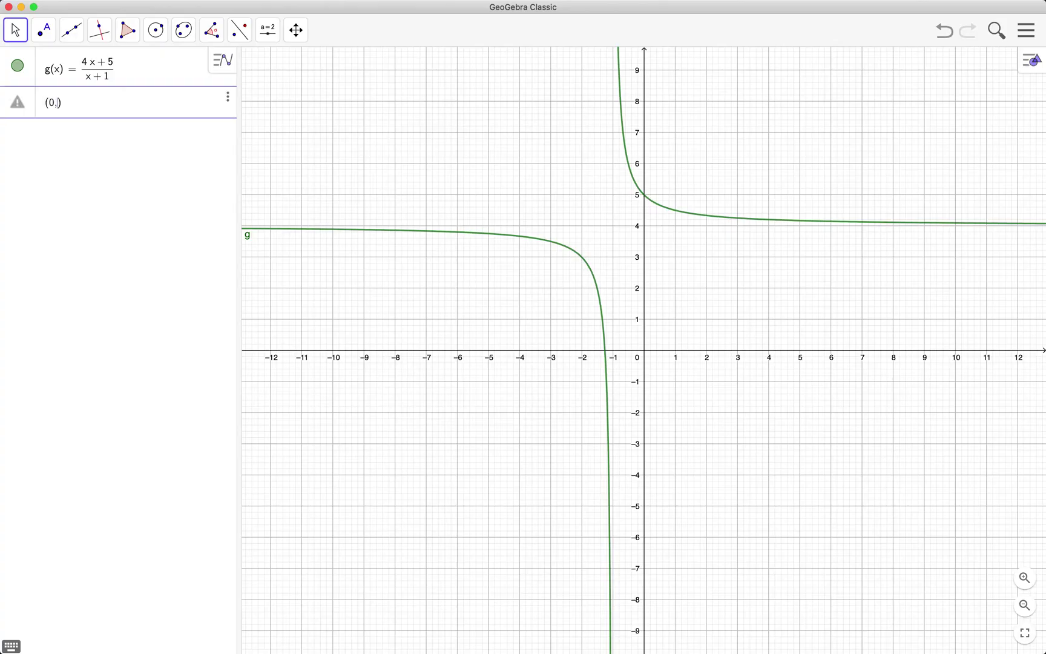
pyautogui.press('Return')
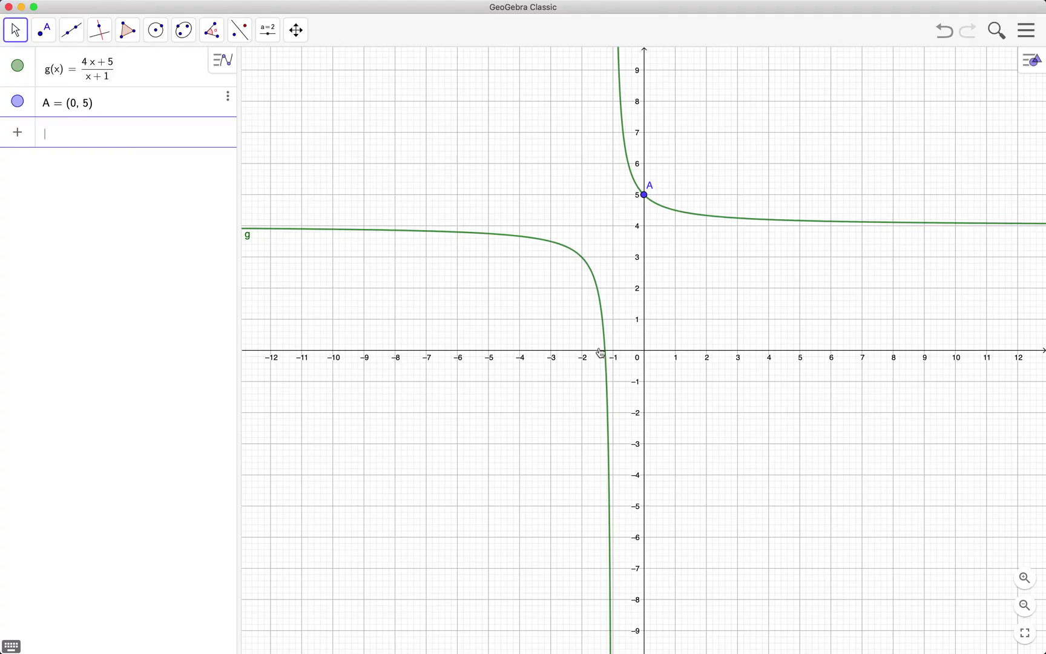
pyautogui.click(51, 43)
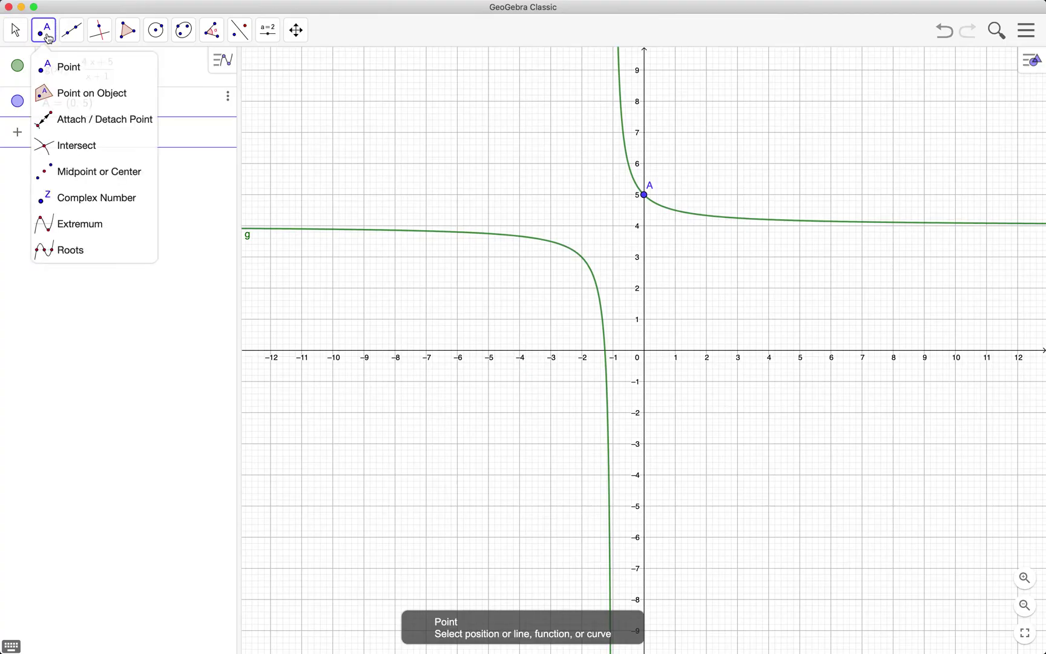
# Intersect g with the x-axis to create point B at (-1.25, 0), and move its label left
pyautogui.click(85, 154)
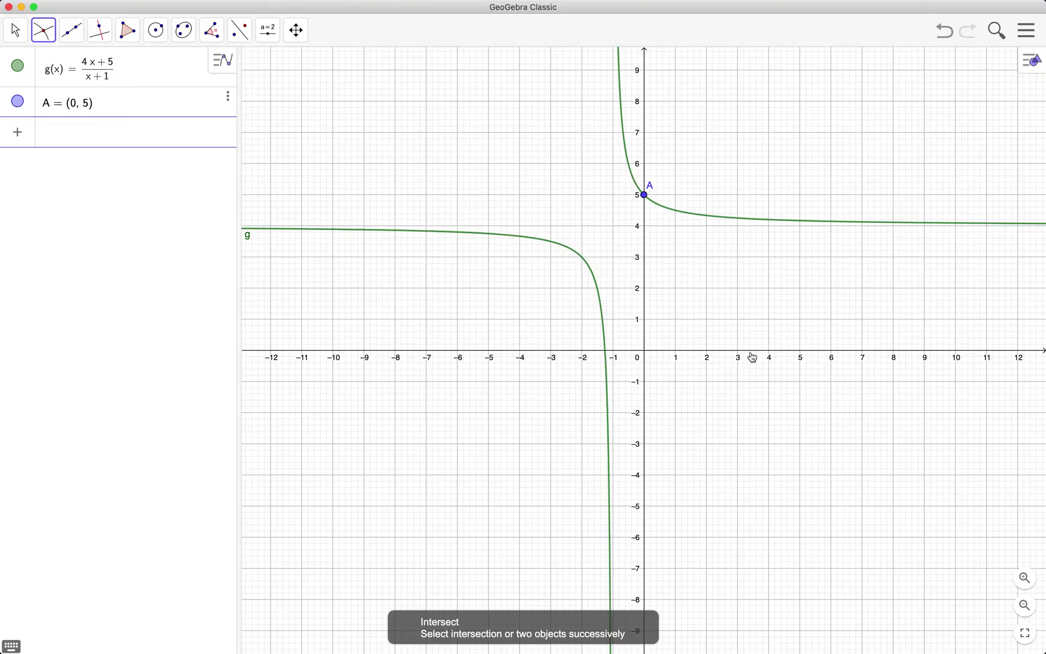
pyautogui.click(607, 357)
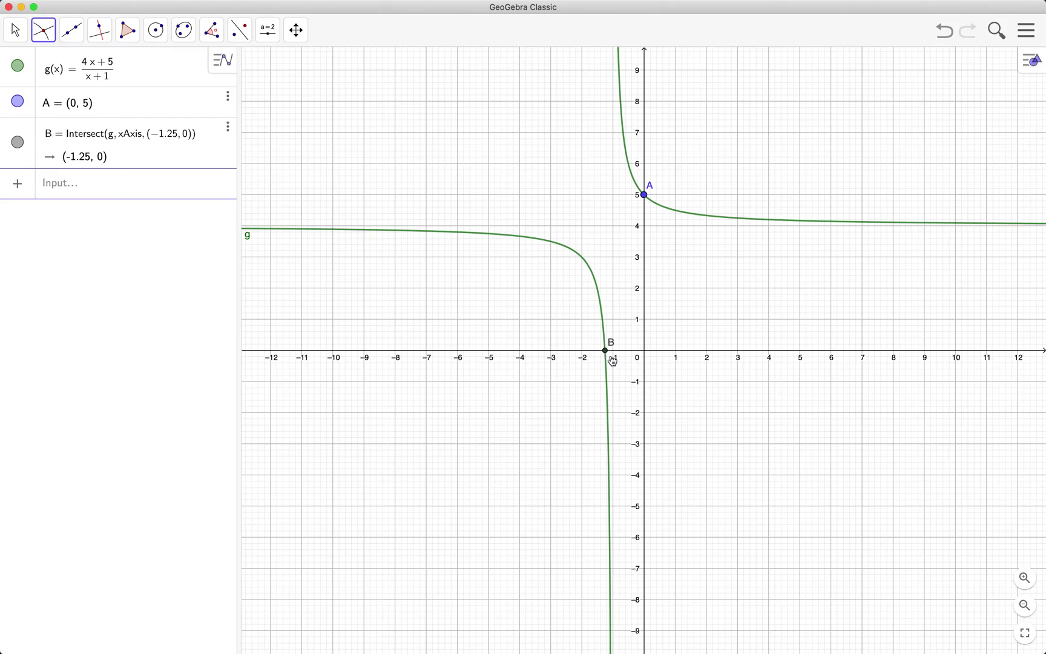
pyautogui.click(15, 30)
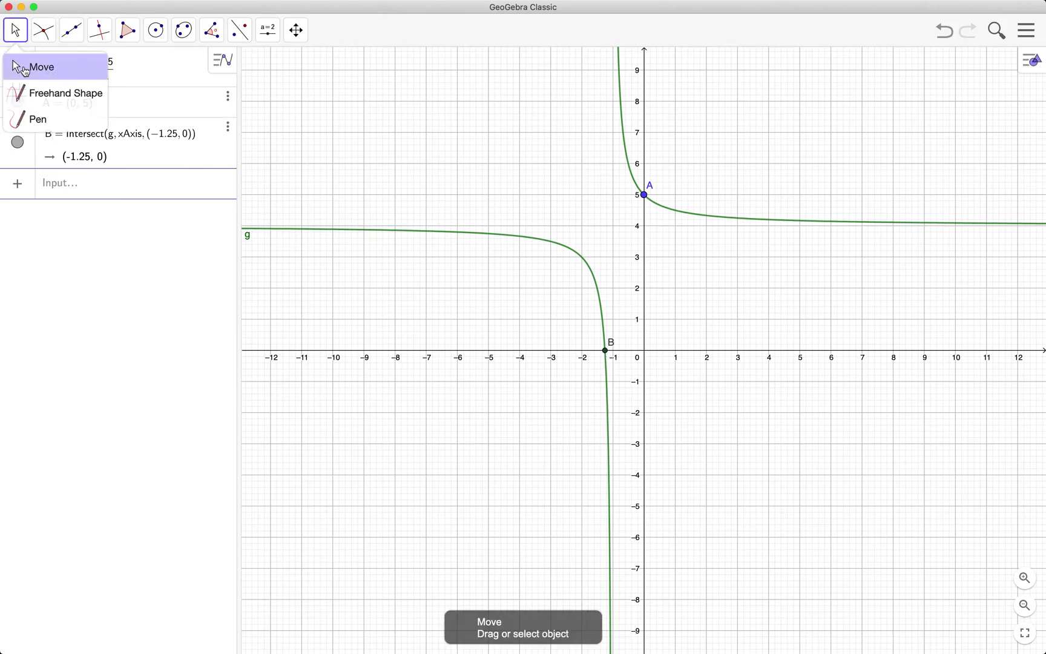
pyautogui.moveTo(613, 344); pyautogui.dragTo(600, 354)
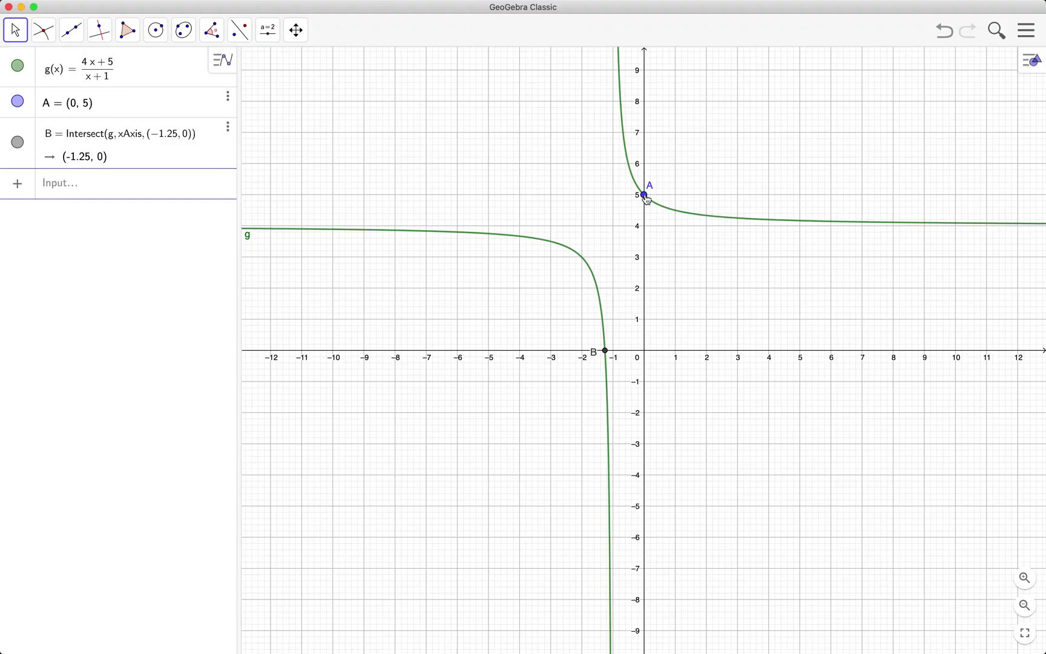
# Set point A's label to show its value (0, 5) and nudge the label slightly right
pyautogui.rightClick(646, 197)
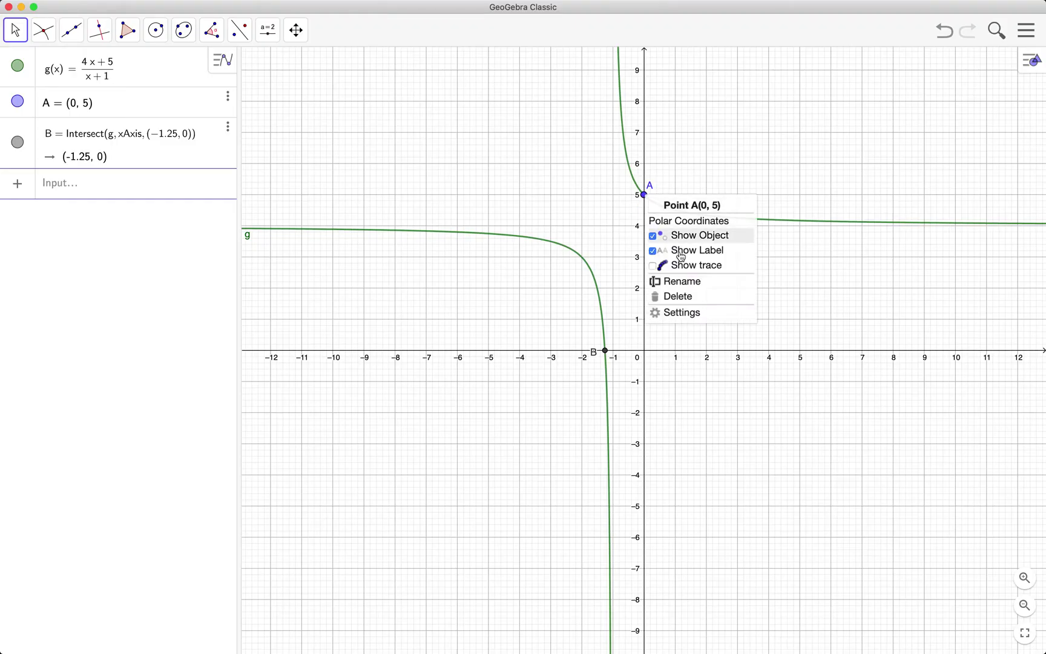
pyautogui.click(695, 315)
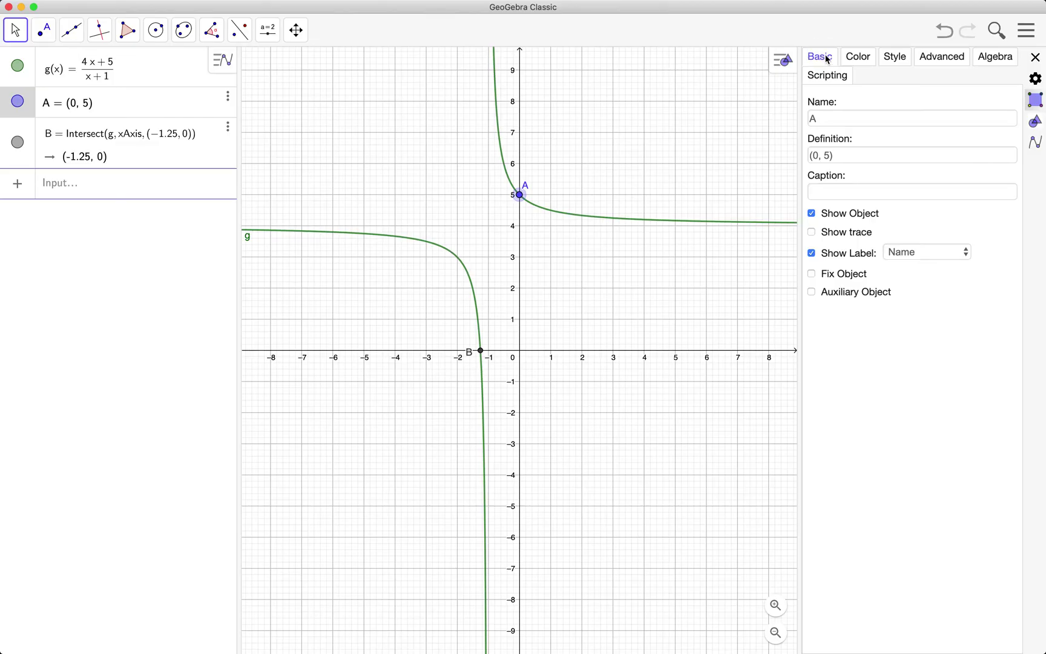
pyautogui.click(910, 259)
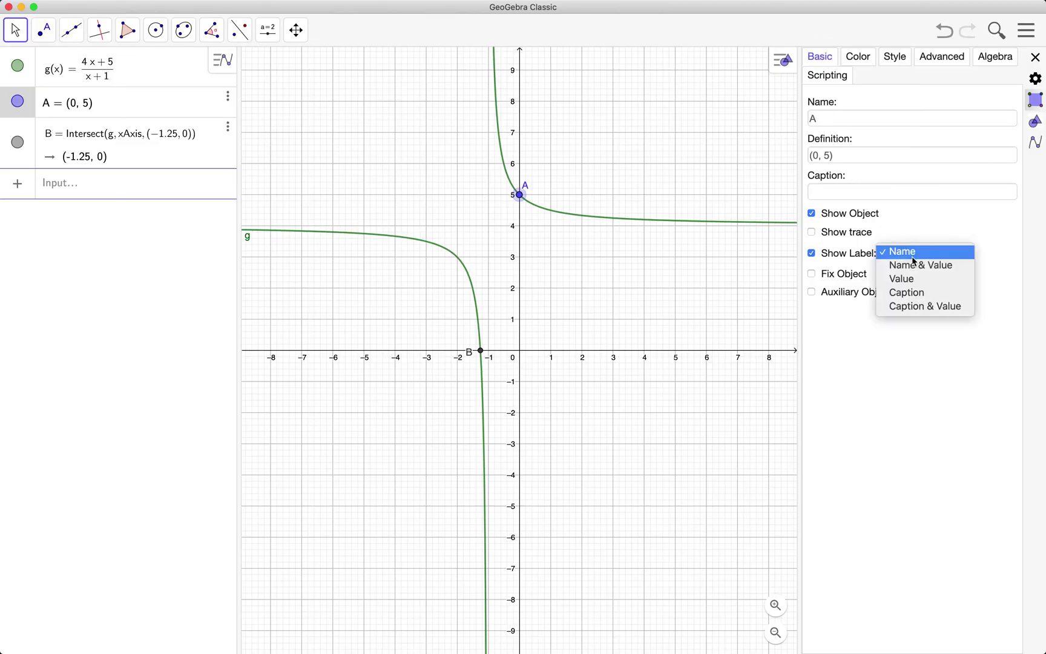
pyautogui.click(909, 279)
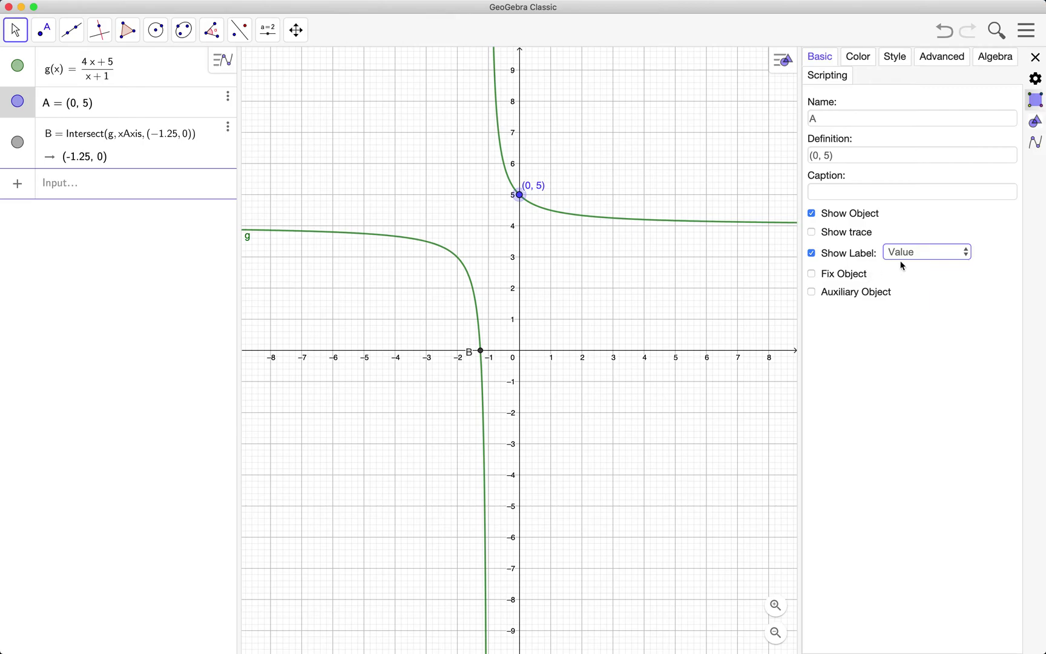
pyautogui.moveTo(543, 189); pyautogui.dragTo(549, 191)
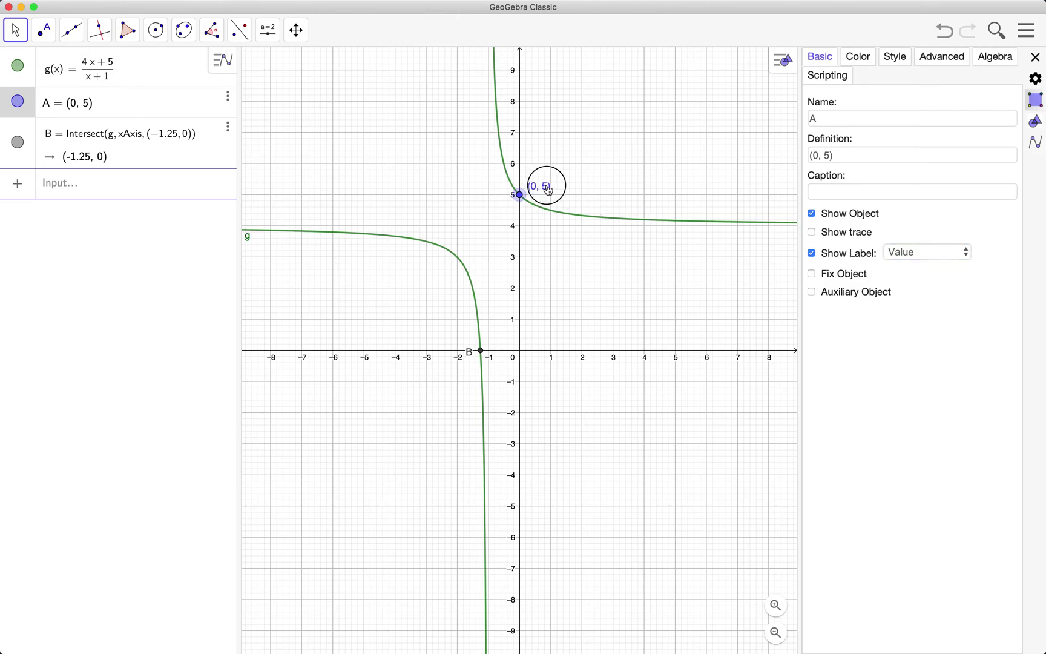
pyautogui.click(600, 200)
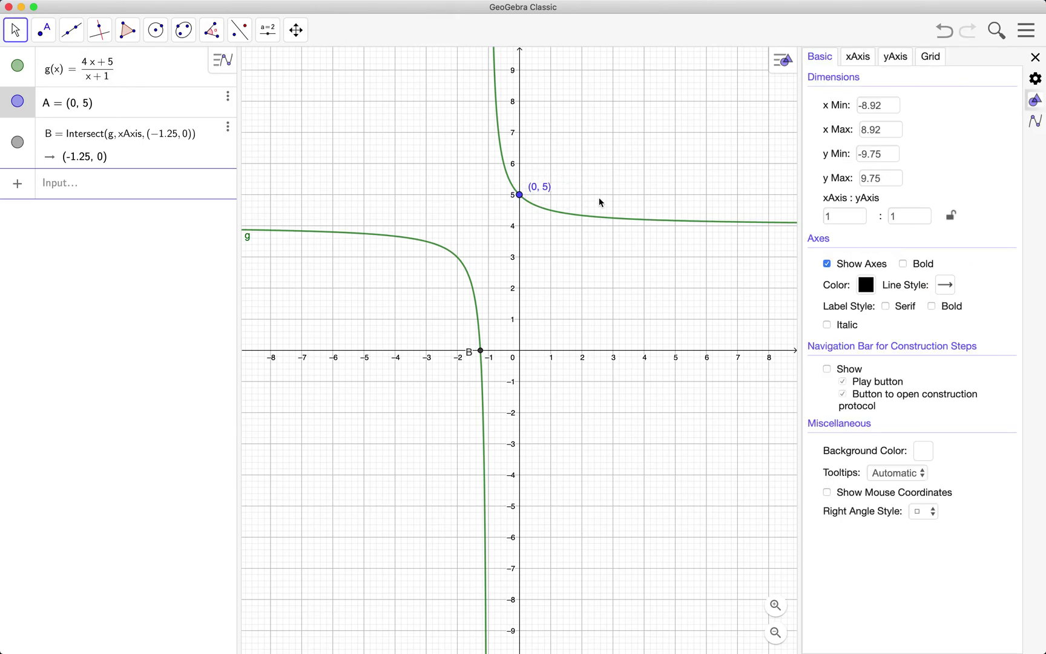
# Label point B with its value (-1.25, 0), placed above-left of the point
pyautogui.click(481, 351)
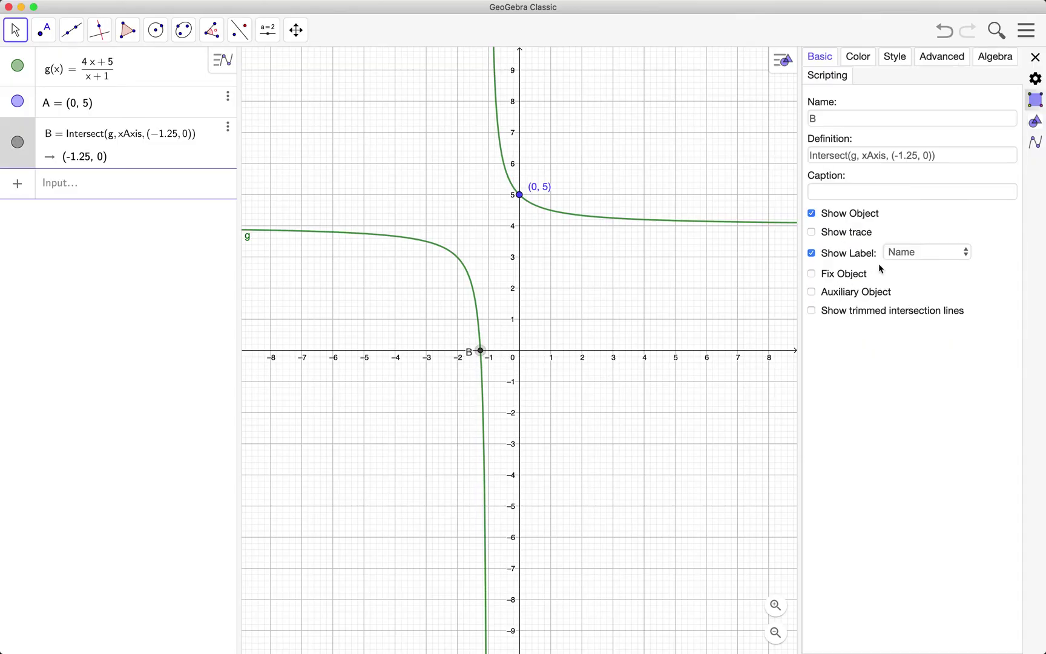
pyautogui.click(909, 255)
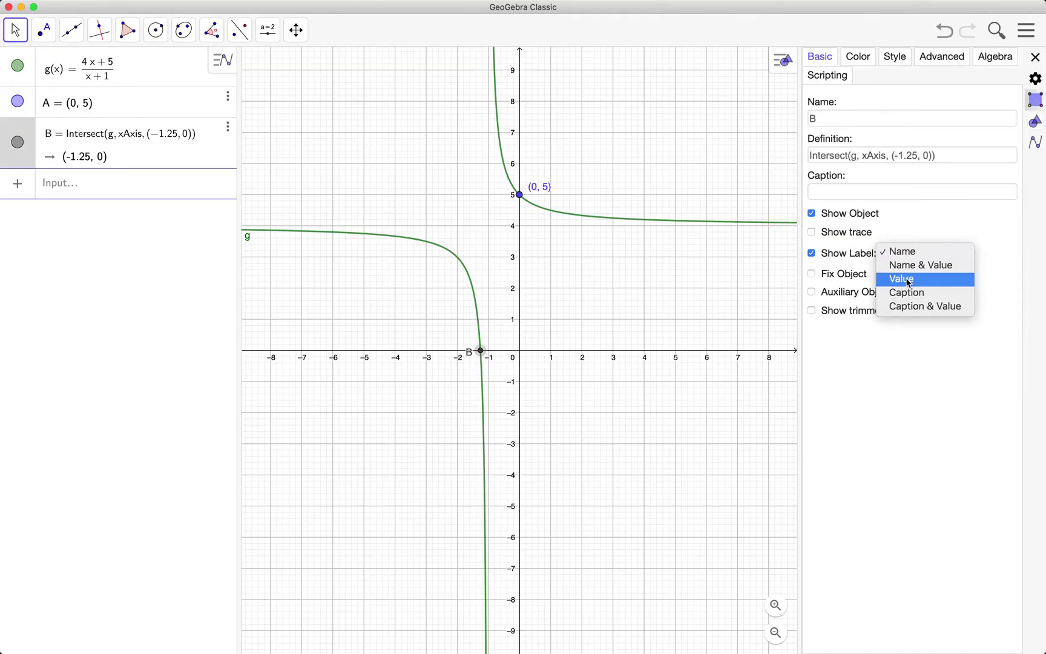
pyautogui.click(908, 280)
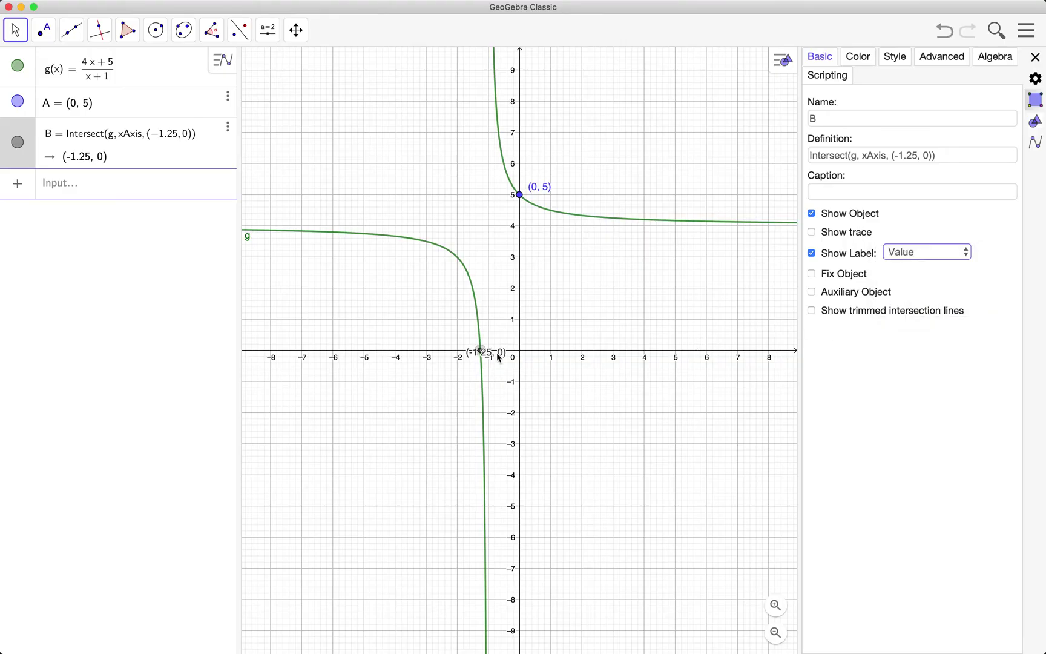
pyautogui.moveTo(499, 358); pyautogui.dragTo(457, 342)
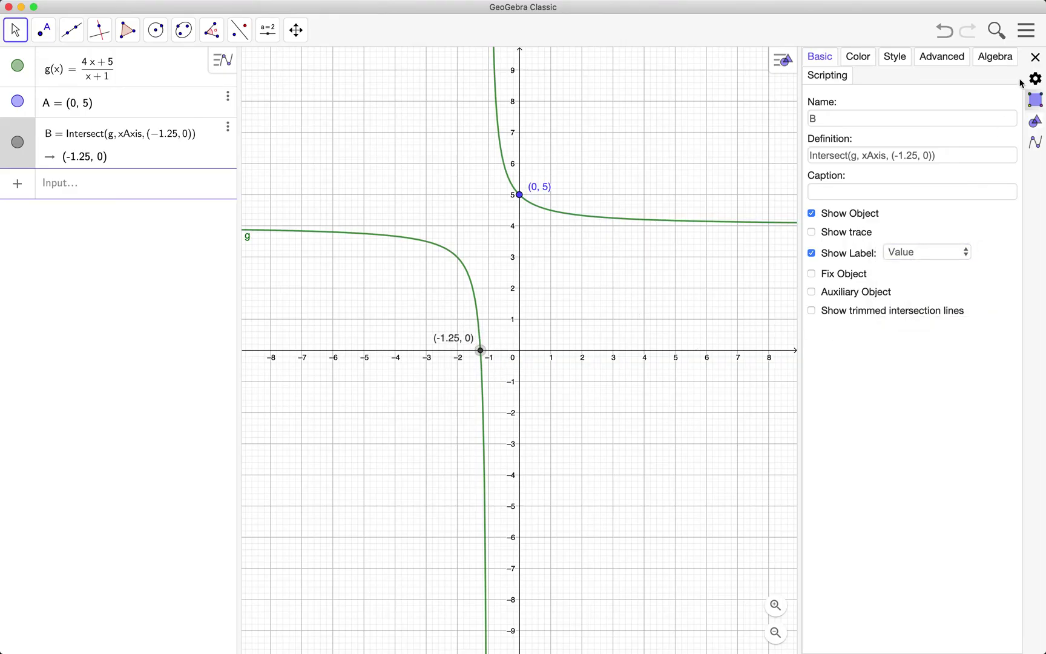
pyautogui.click(1035, 57)
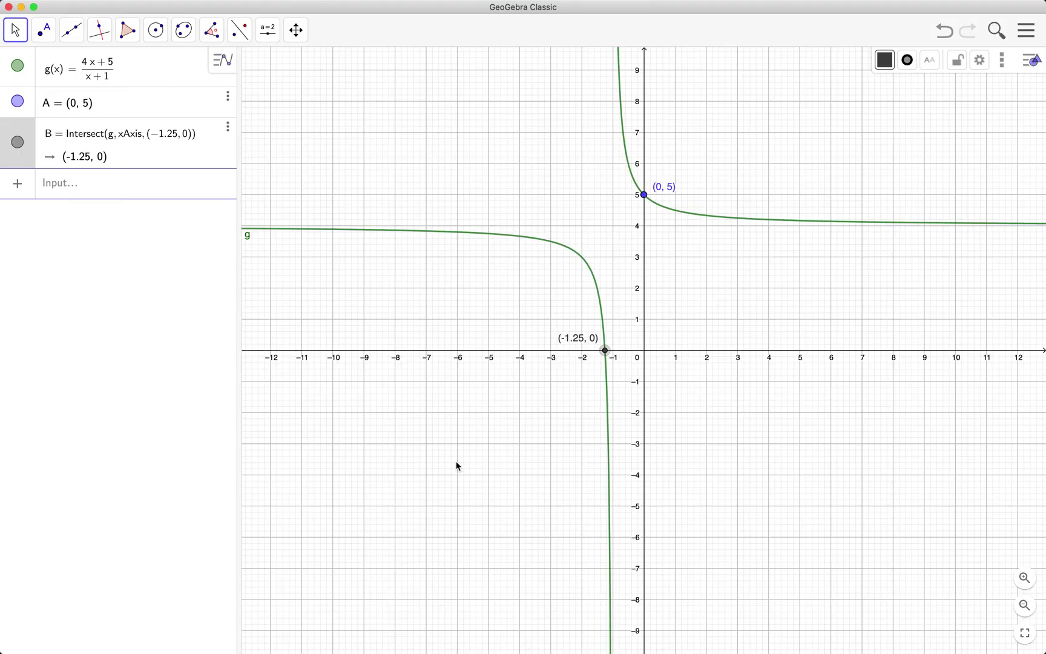
# Set the Graphics view grid to No Grid
pyautogui.click(920, 136)
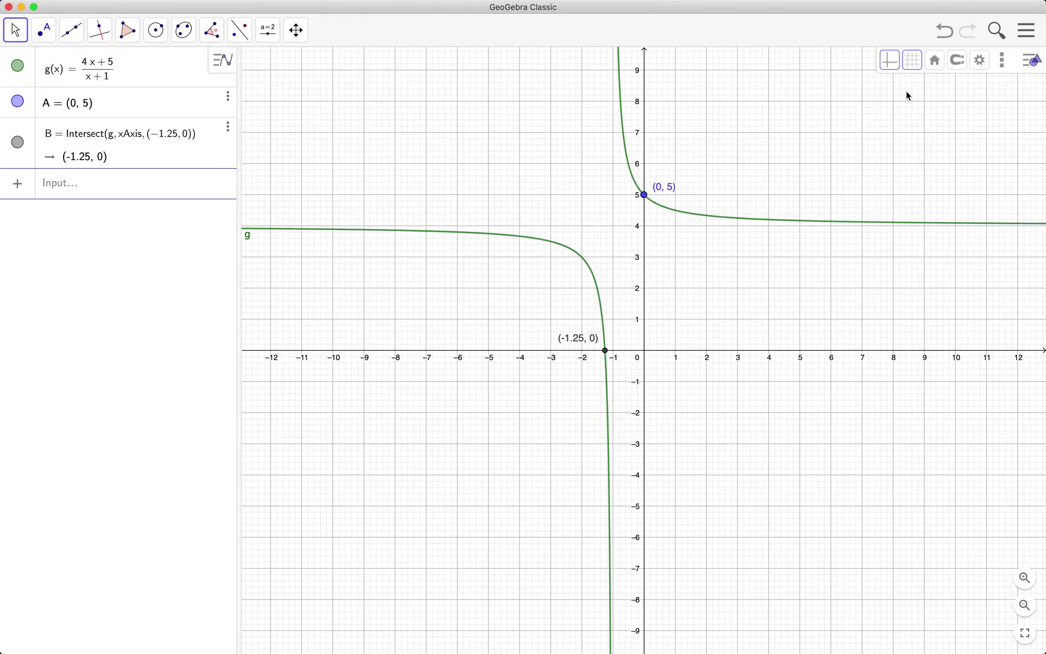
pyautogui.click(913, 64)
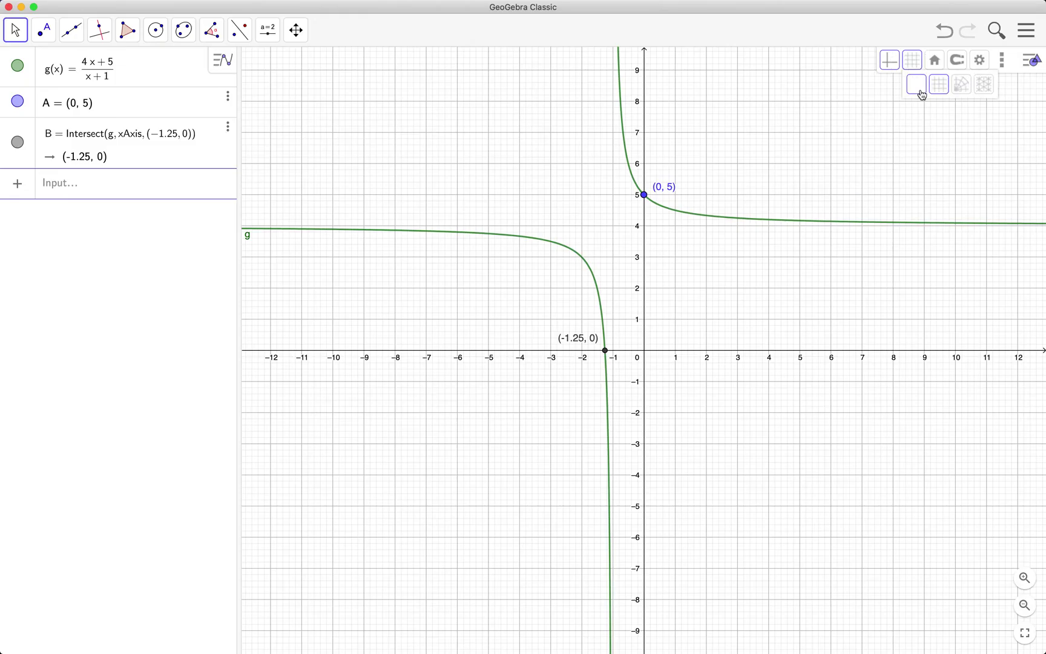
pyautogui.click(916, 85)
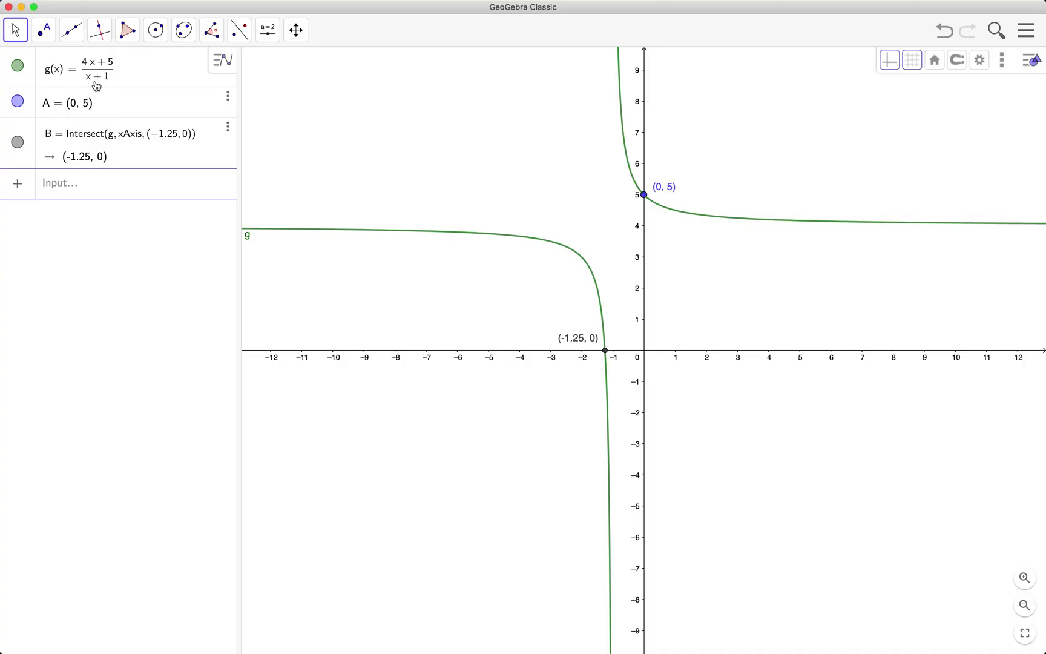
pyautogui.click(109, 192)
# Add the vertical line x = -1 and hide its eq1 name label
pyautogui.write('x=m-')
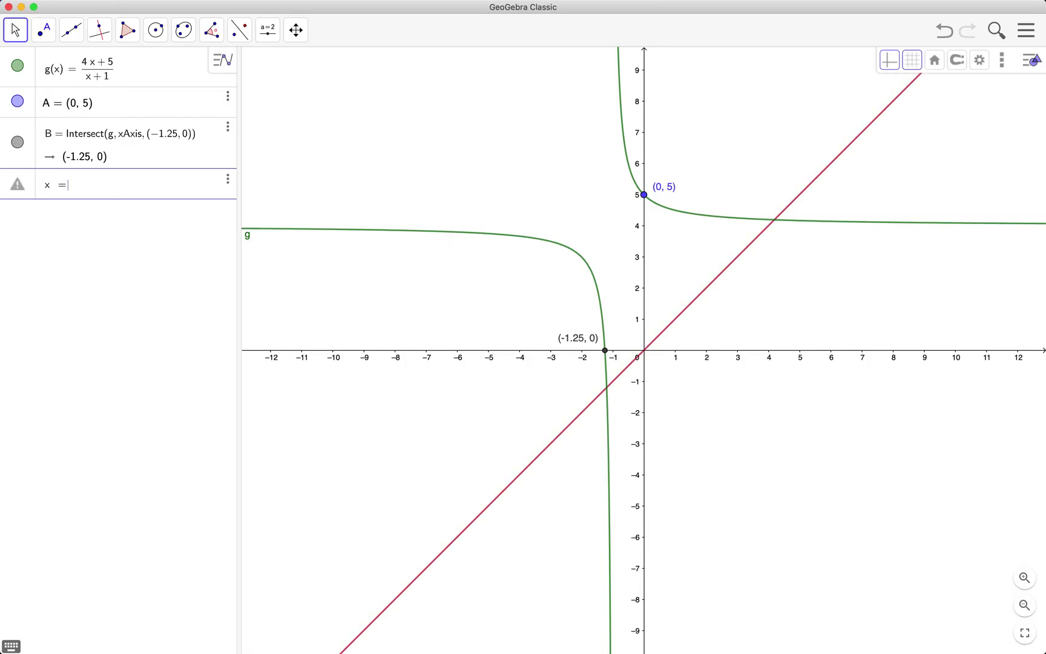
pyautogui.write('1')
pyautogui.press('BackSpace')
pyautogui.press('BackSpace')
pyautogui.press('BackSpace')
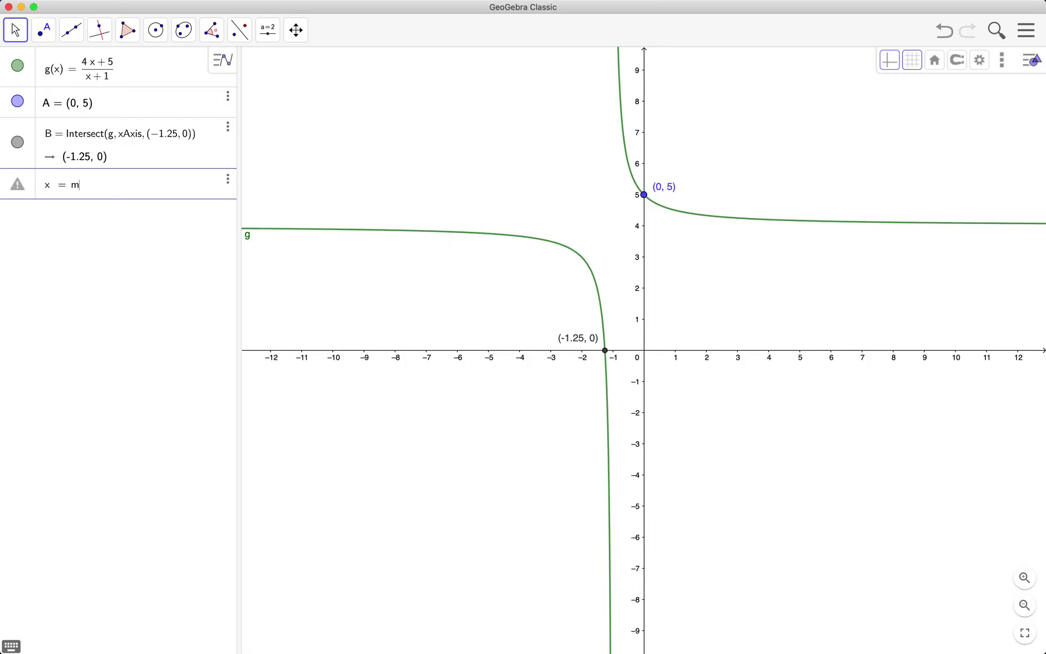
pyautogui.write('-1')
pyautogui.press('Return')
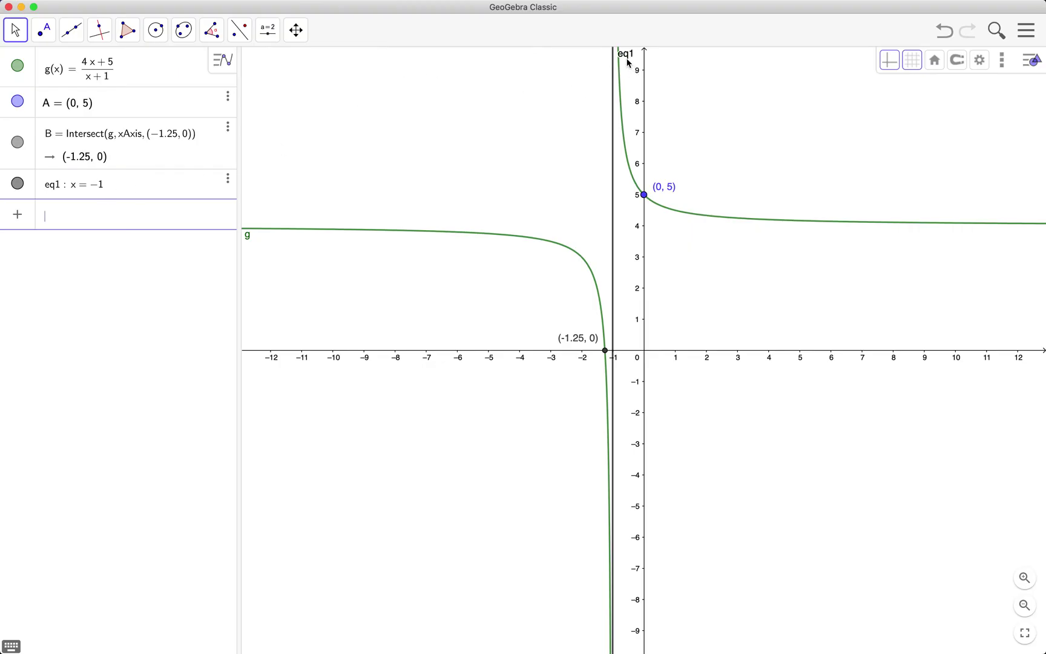
pyautogui.rightClick(613, 161)
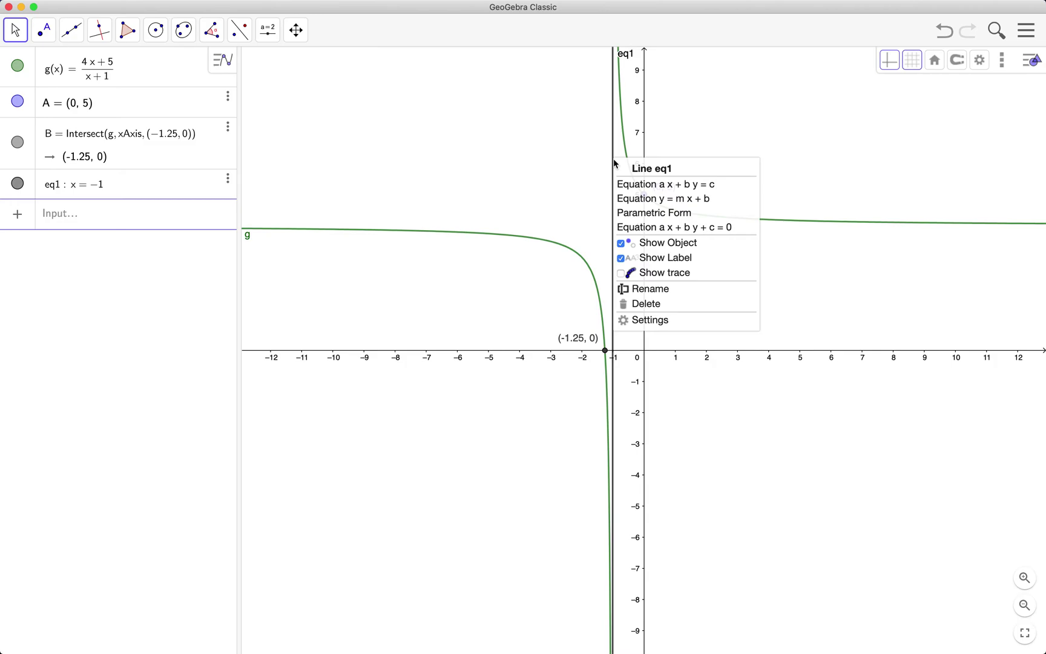
pyautogui.click(669, 259)
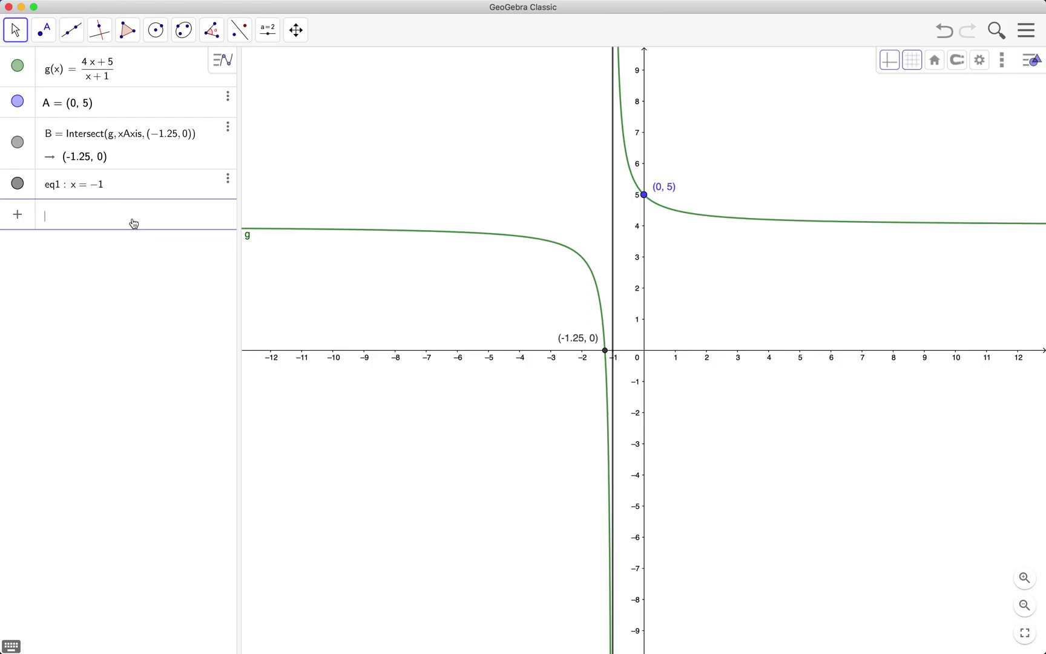
# Enter y = 4 to draw the horizontal asymptote as line f
pyautogui.write('y = ')
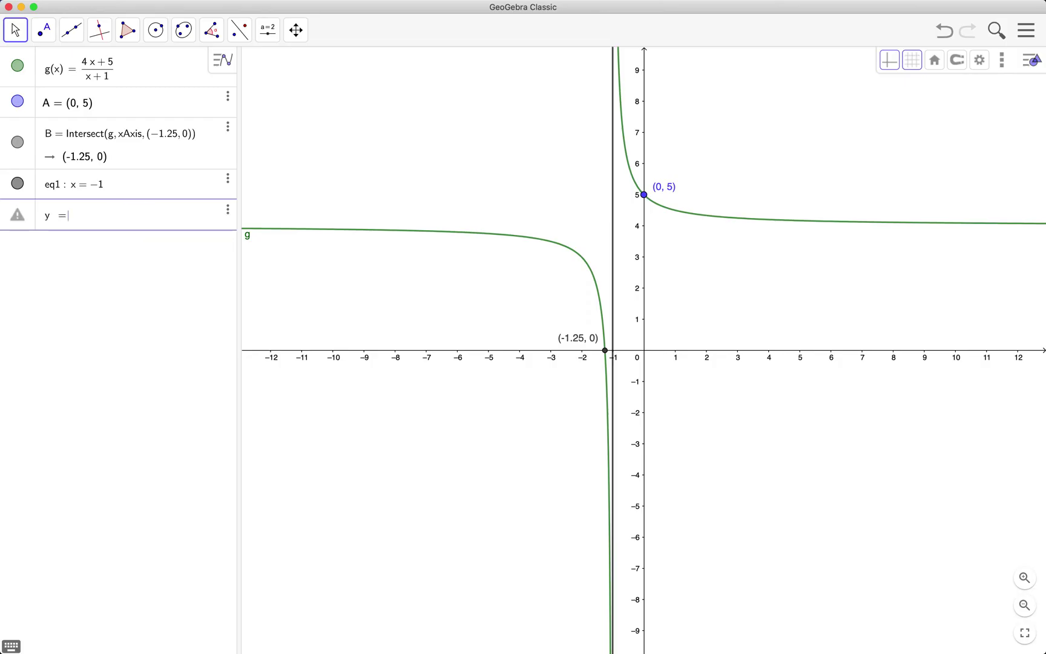
pyautogui.write('4')
pyautogui.press('Return')
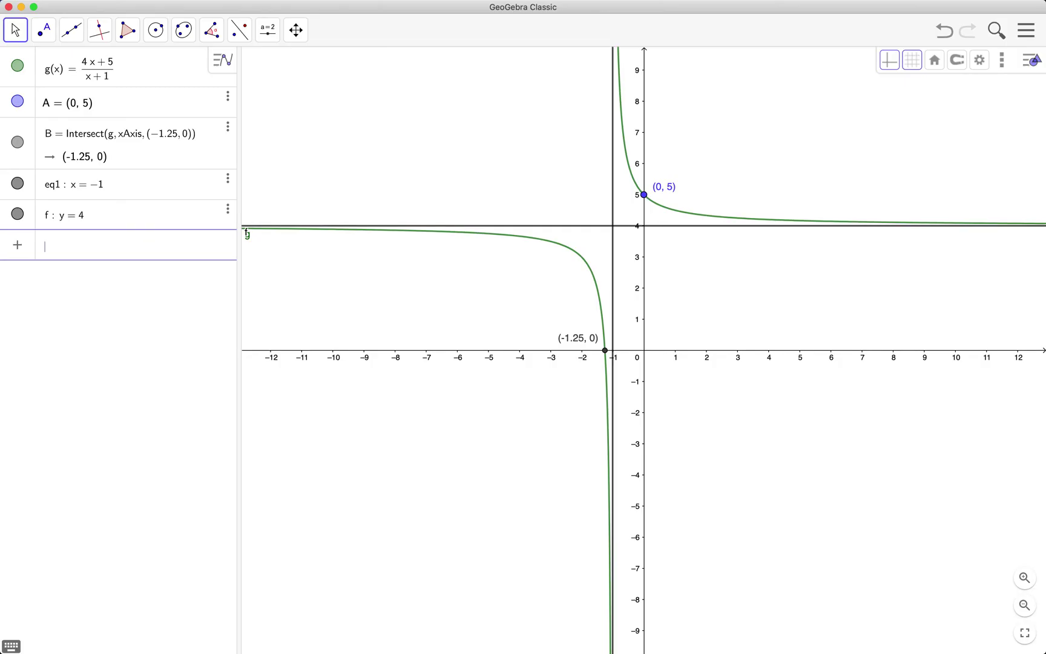
pyautogui.click(301, 146)
# Make the horizontal asymptote y = 4 a grey dashed line
pyautogui.click(692, 229)
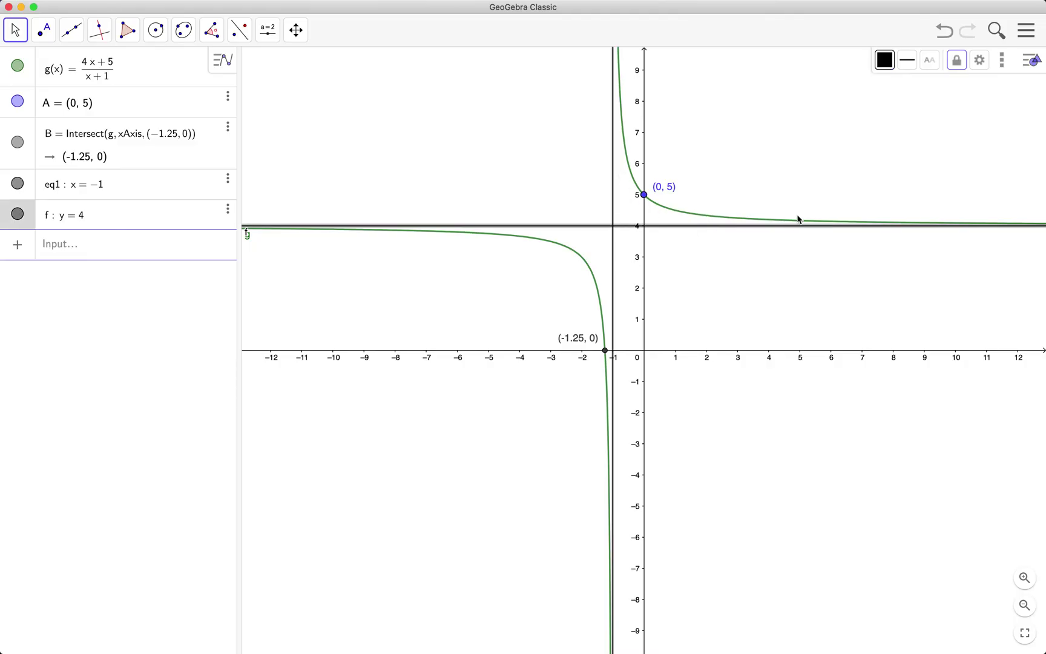
pyautogui.click(885, 60)
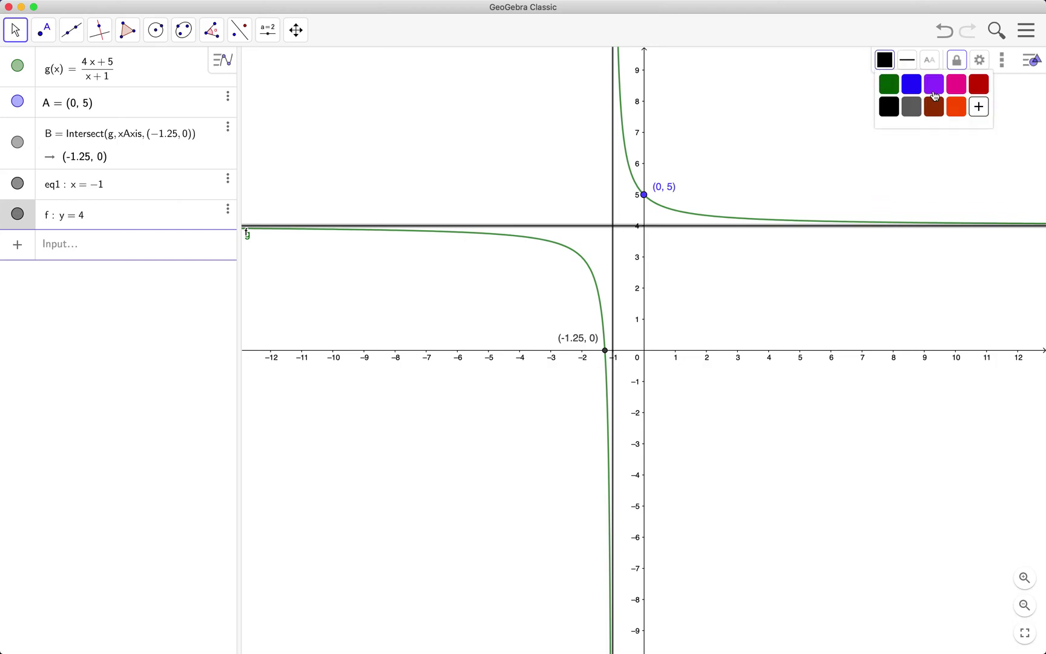
pyautogui.click(913, 109)
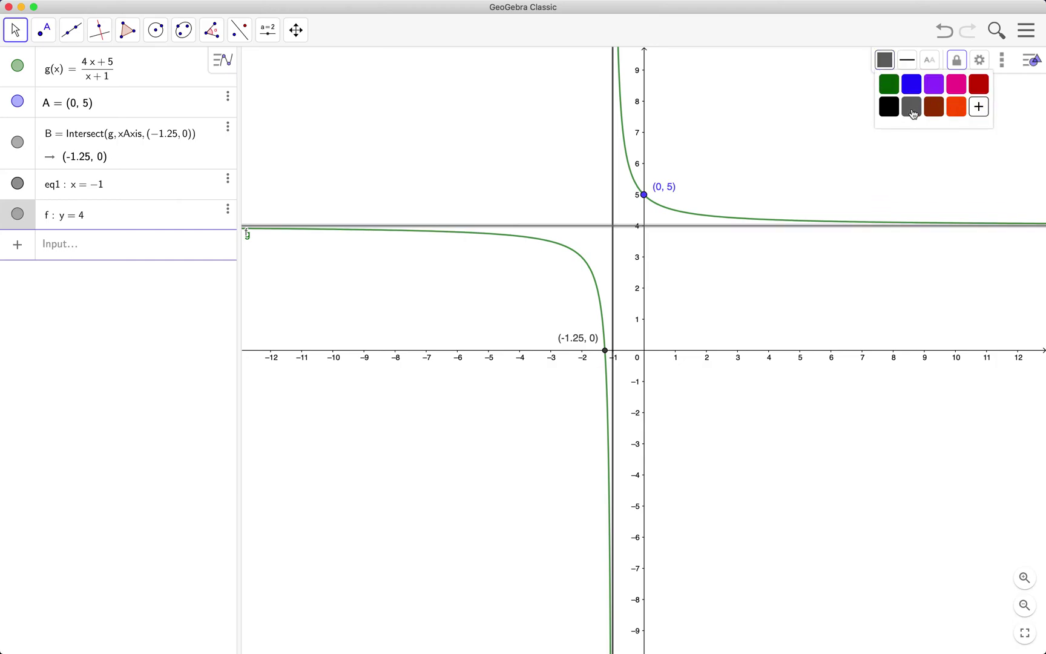
pyautogui.click(909, 65)
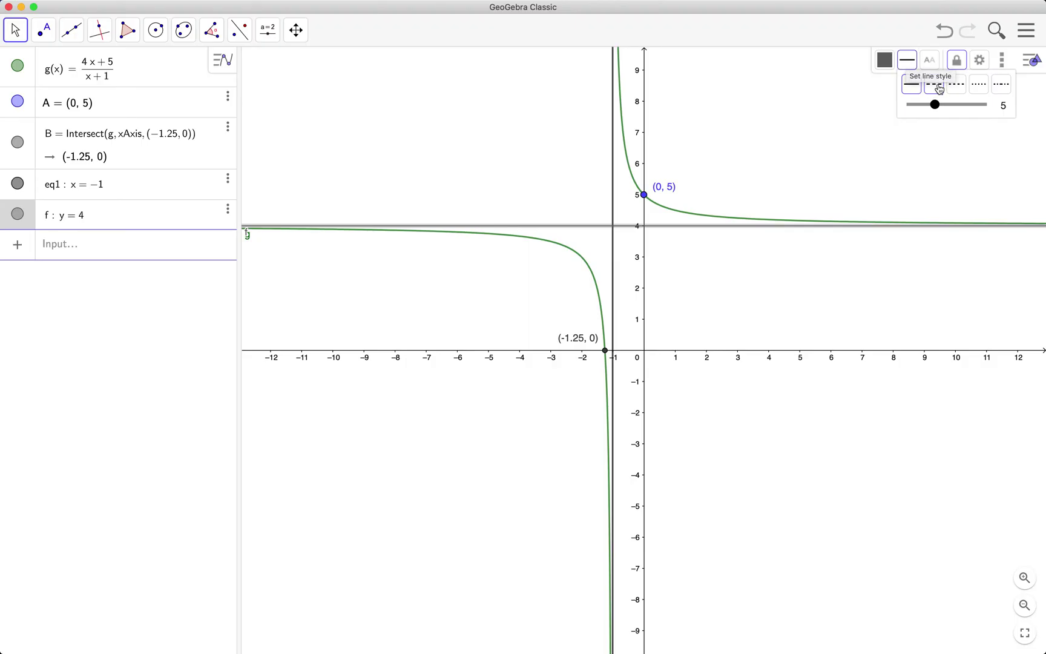
pyautogui.click(936, 84)
pyautogui.click(933, 151)
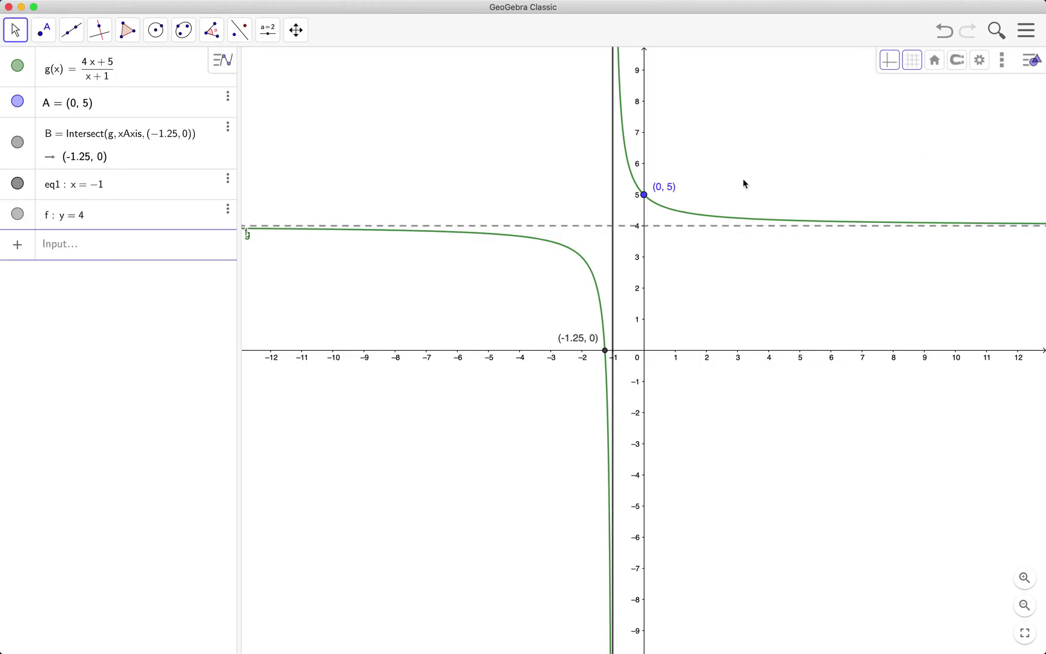
# Make the vertical asymptote x = -1 a dark grey dashed line
pyautogui.click(613, 222)
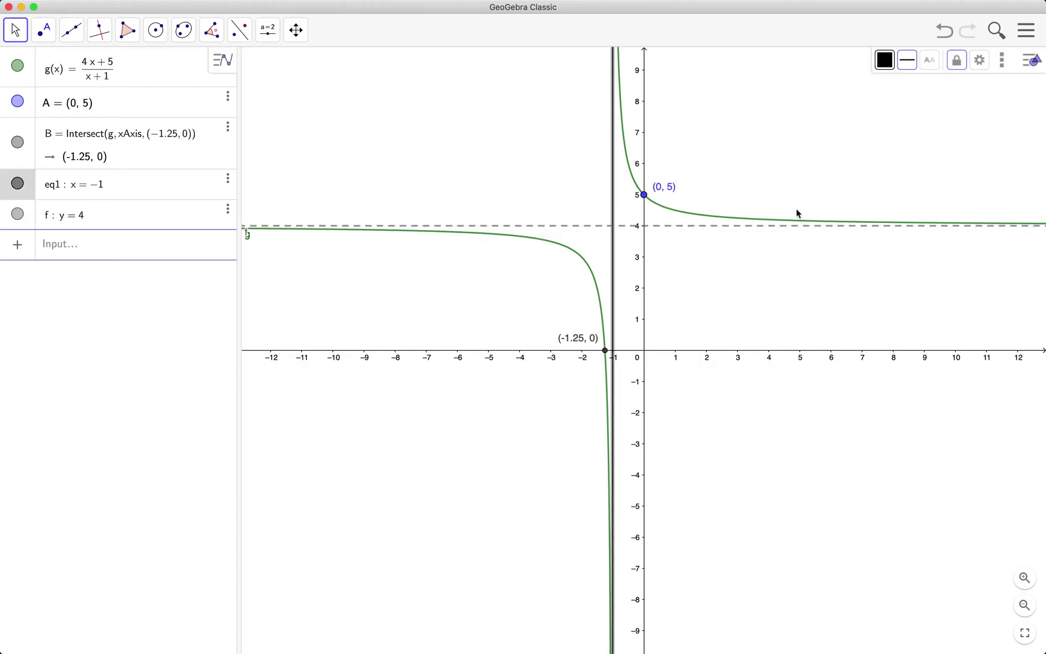
pyautogui.click(884, 60)
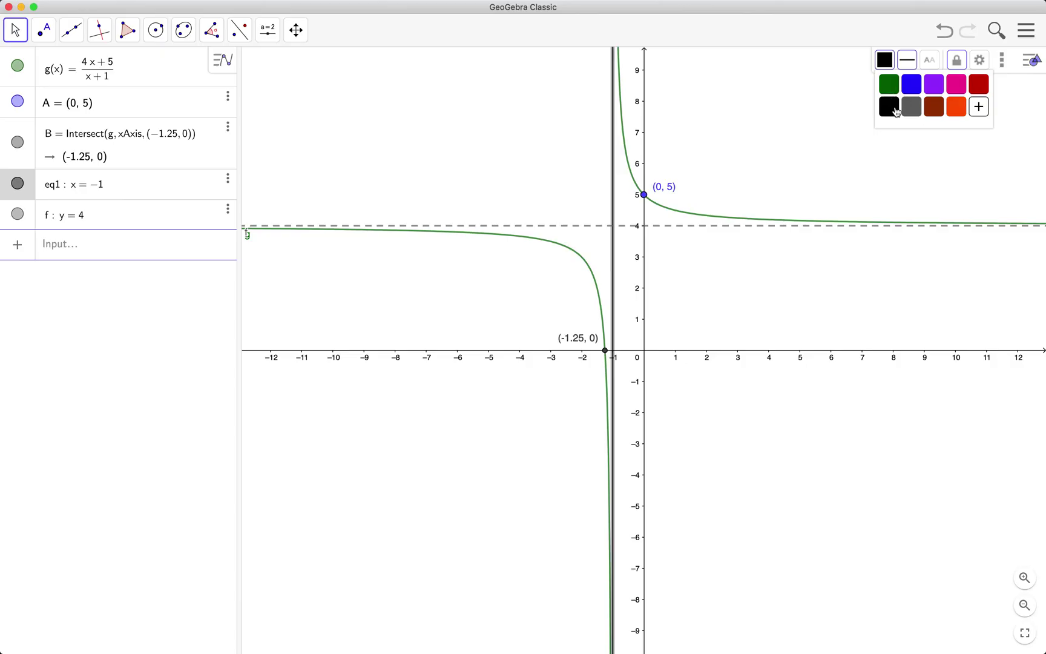
pyautogui.click(907, 109)
pyautogui.click(906, 61)
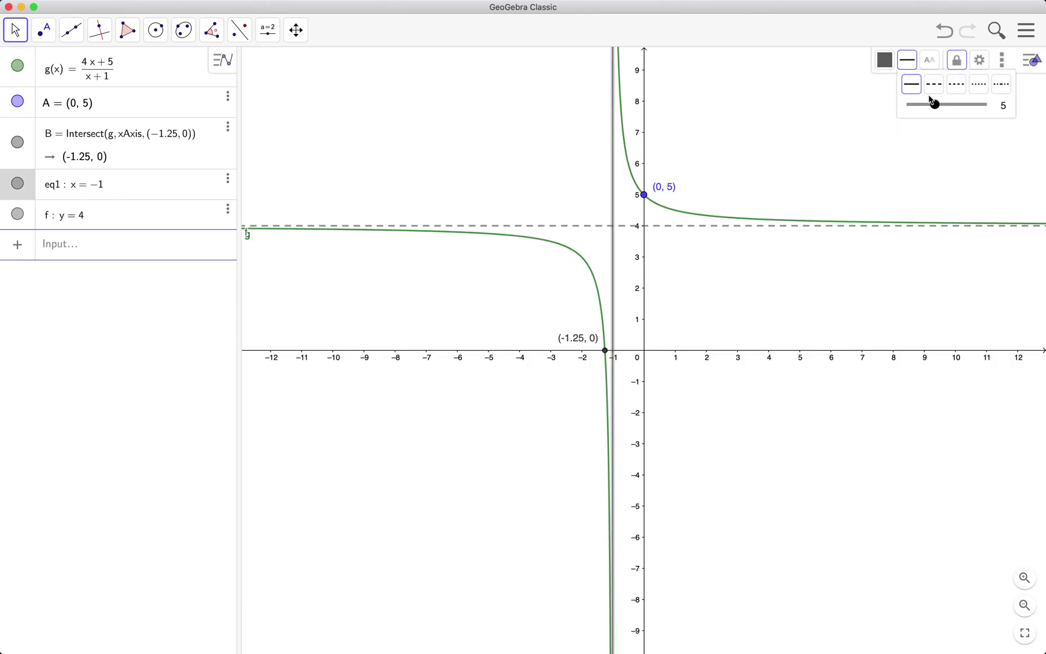
pyautogui.click(934, 87)
pyautogui.click(878, 185)
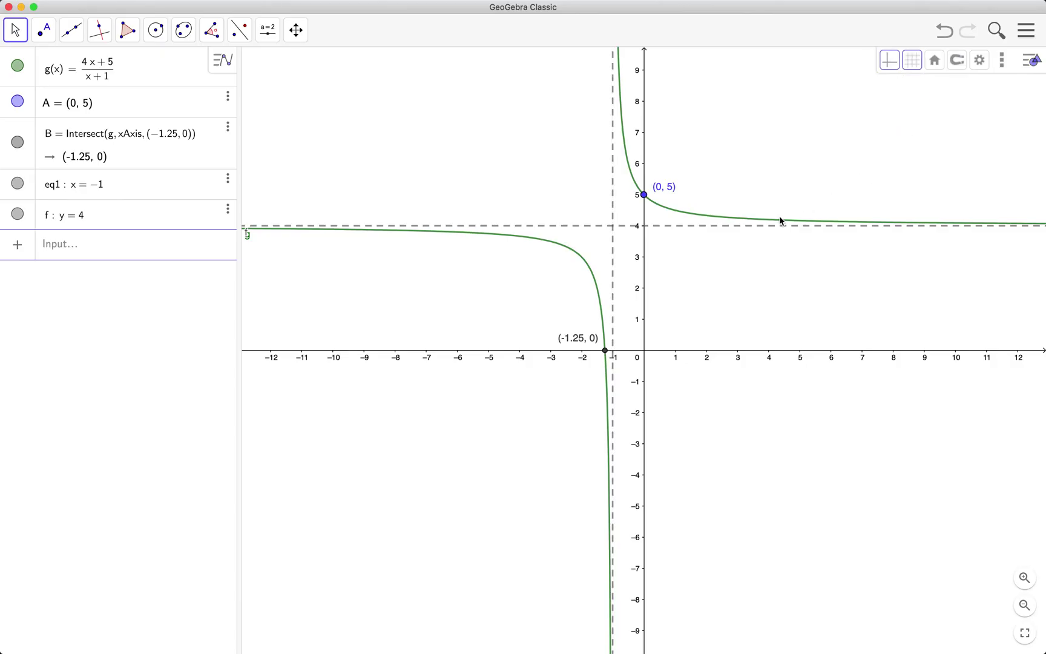
# Nudge a point's coordinate label to a clearer spot and open the Slider tool group
pyautogui.click(665, 188)
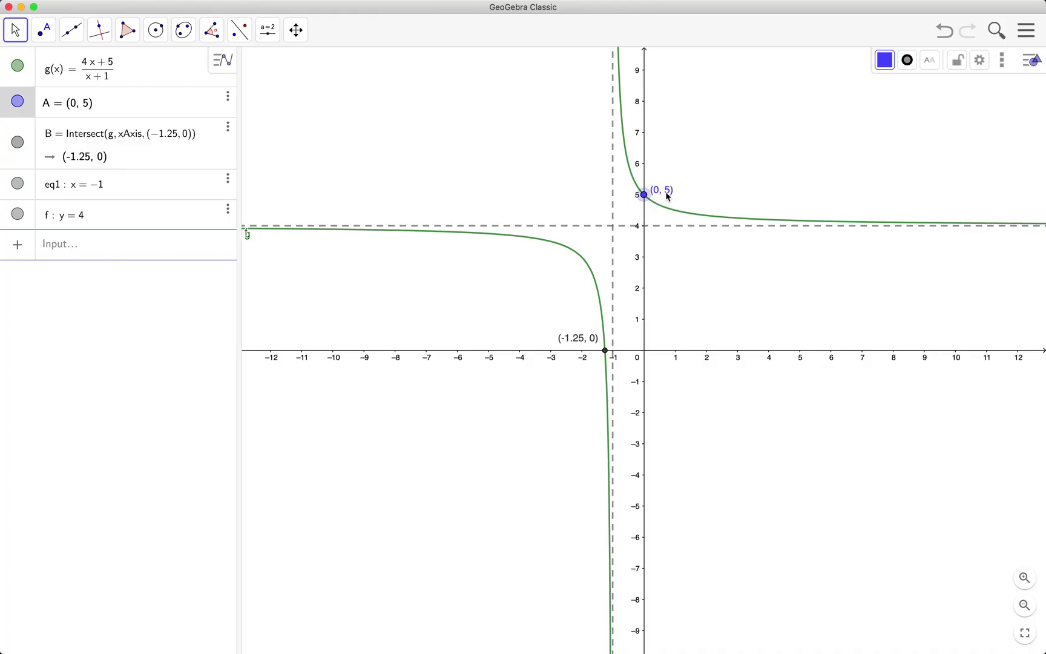
pyautogui.moveTo(593, 335); pyautogui.dragTo(594, 331)
pyautogui.click(788, 156)
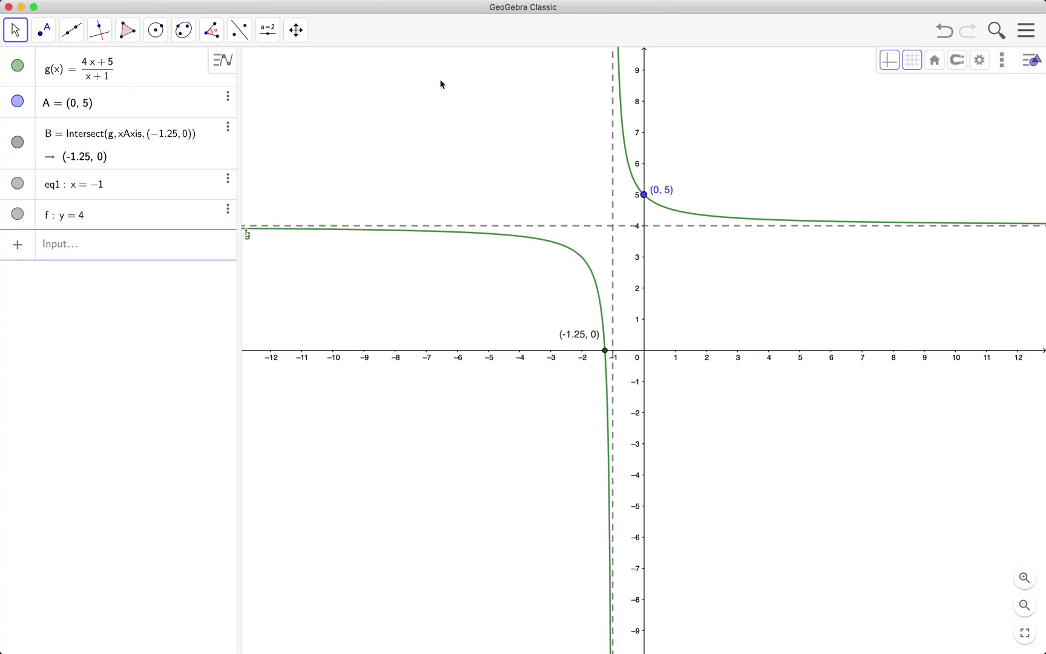
pyautogui.click(270, 36)
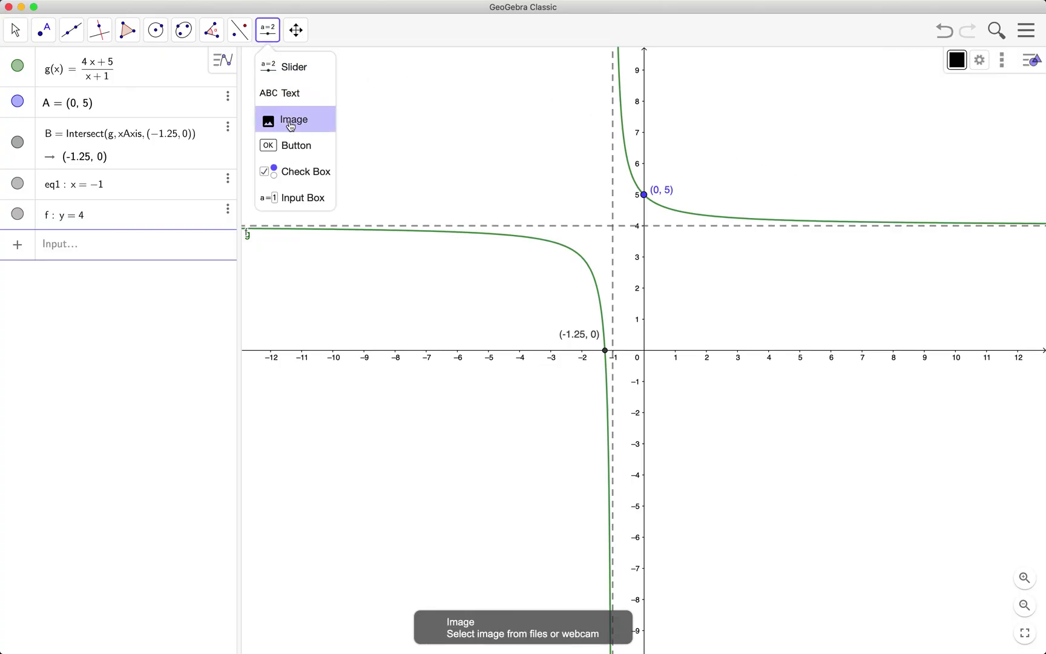
# Place a LaTeX text reading 'g(x) =' followed by the inserted object g on the graph
pyautogui.click(298, 100)
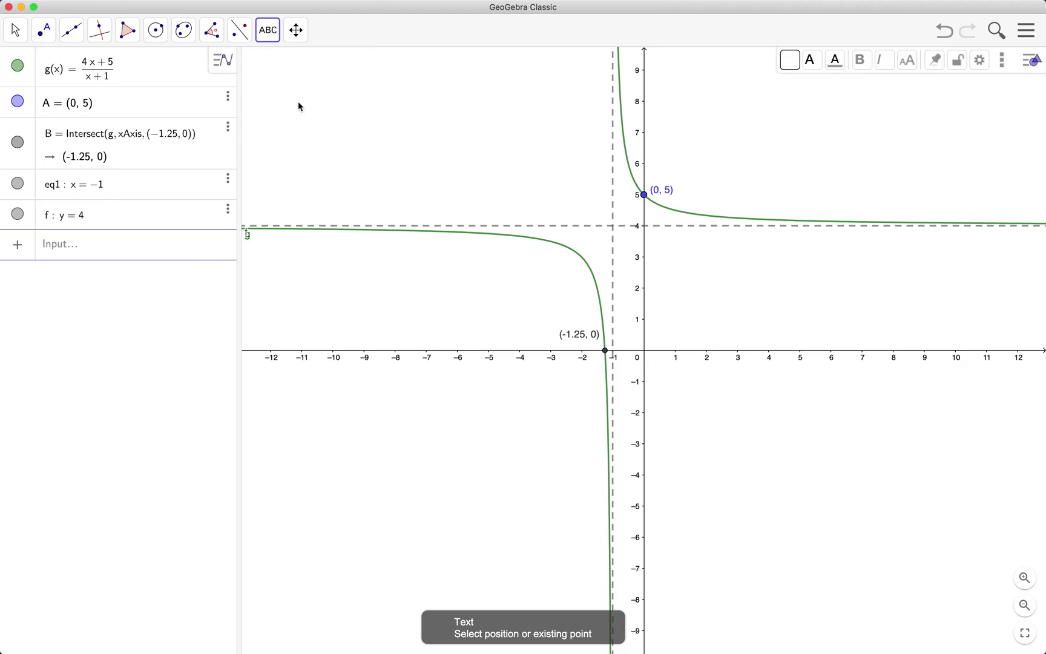
pyautogui.click(808, 191)
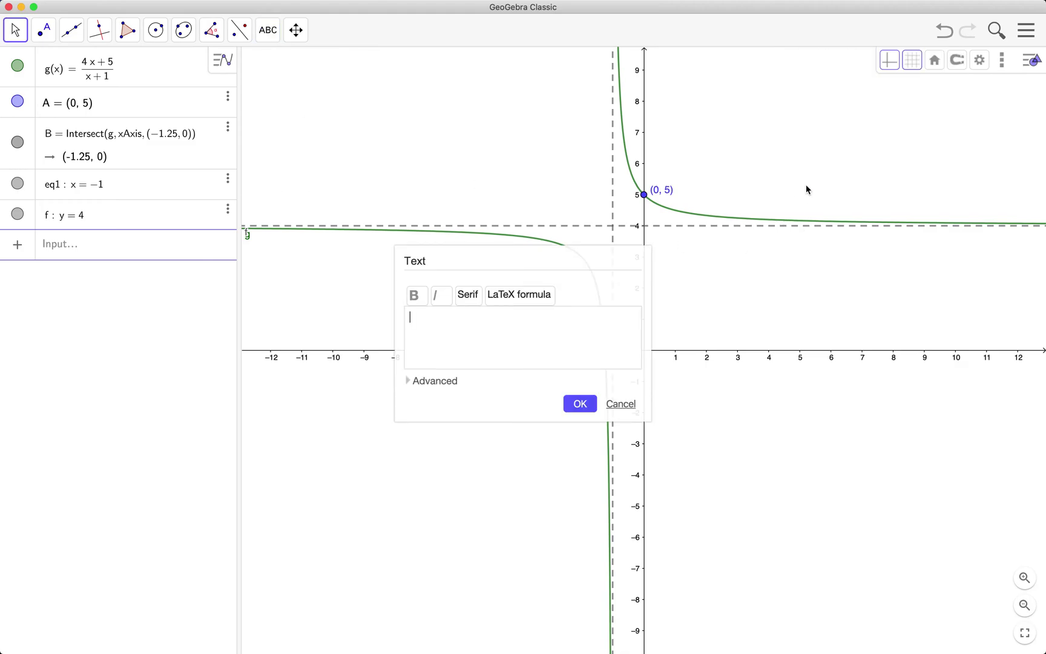
pyautogui.click(543, 306)
pyautogui.click(536, 335)
pyautogui.write('g(x) ')
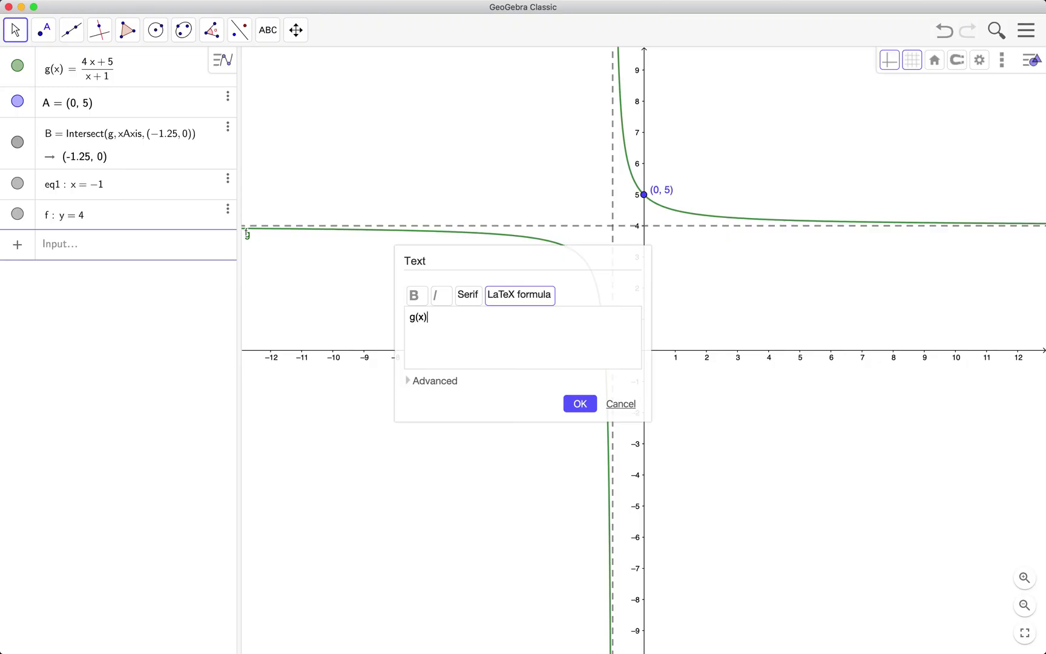
pyautogui.write('=')
pyautogui.click(451, 384)
pyautogui.click(484, 402)
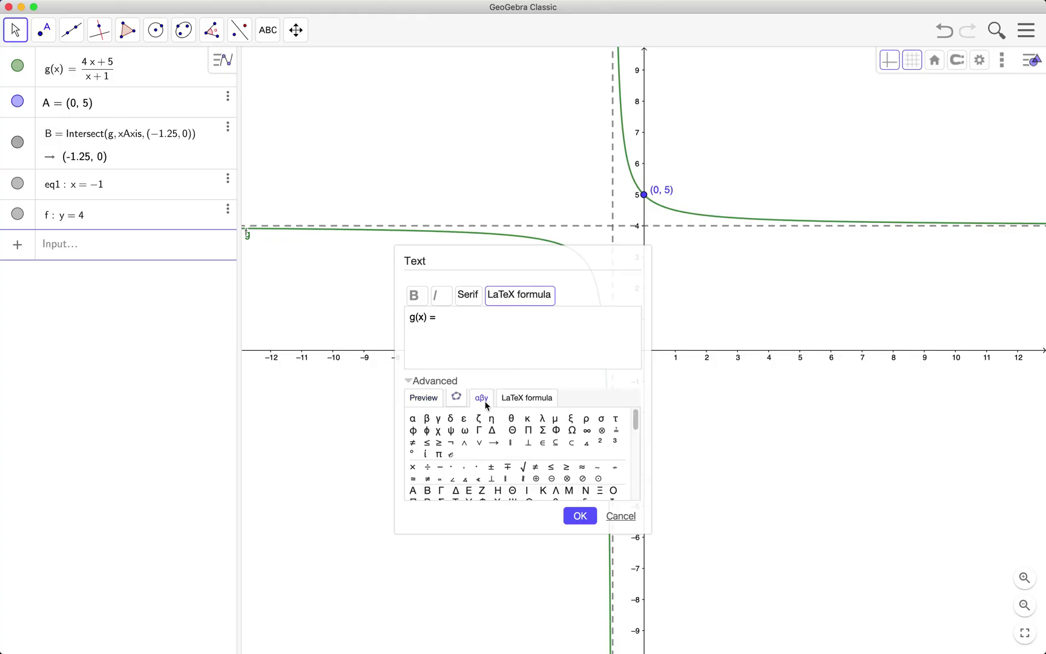
pyautogui.click(459, 401)
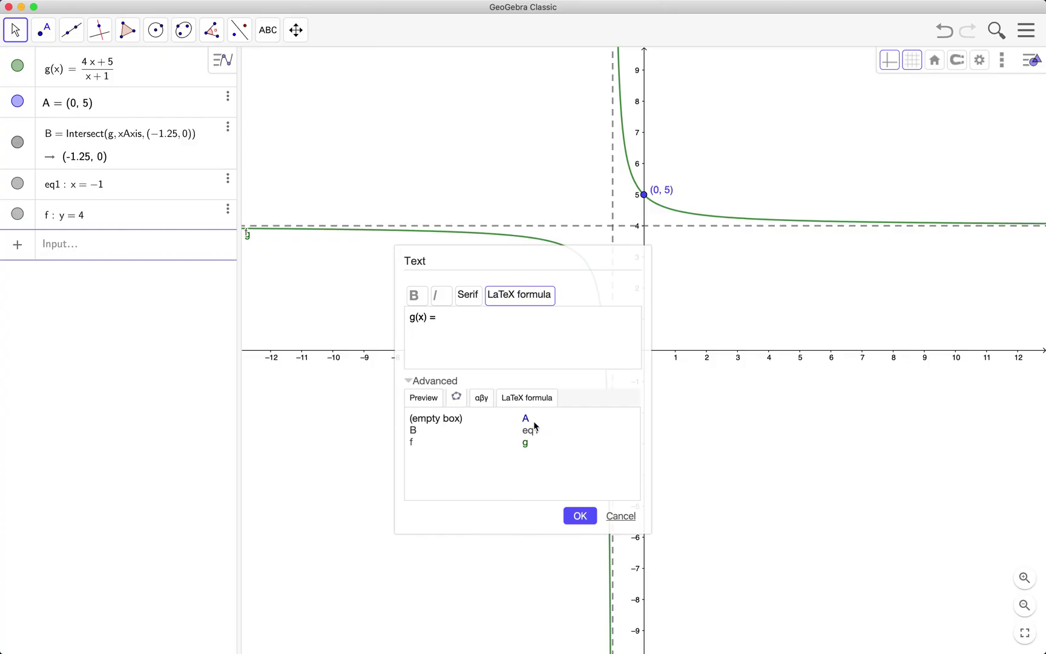
pyautogui.click(526, 443)
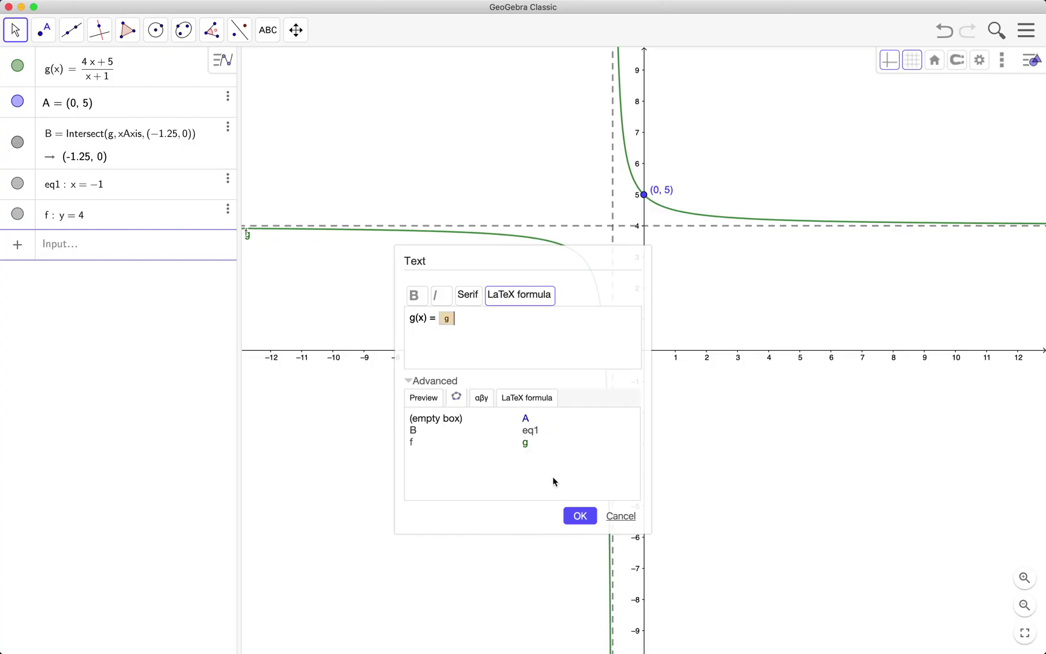
pyautogui.click(580, 516)
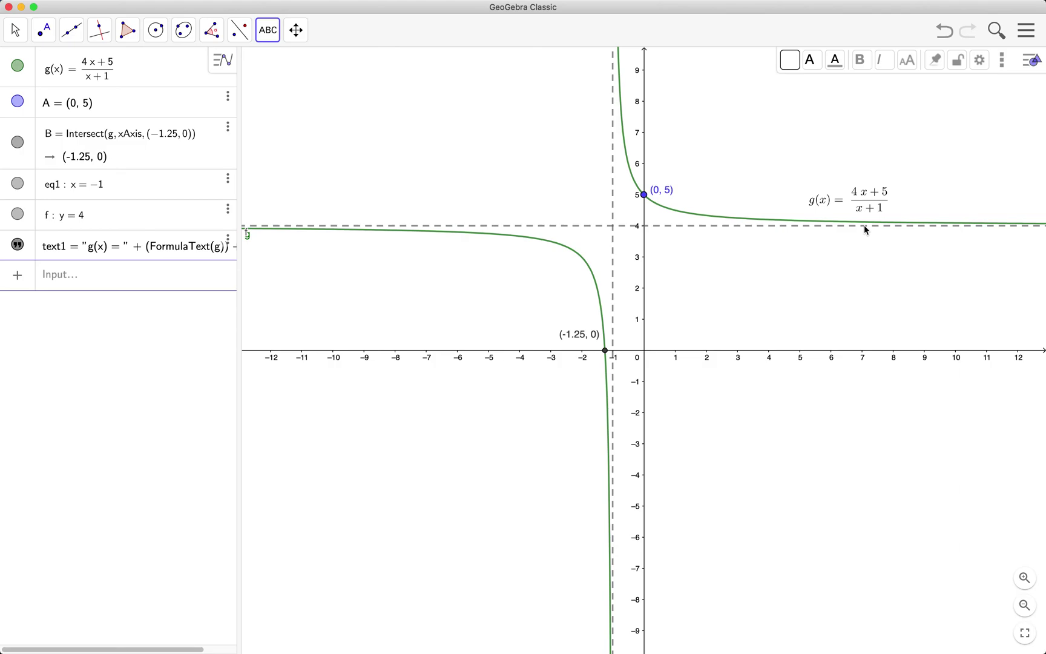
# Move the g(x) formula label left beside point (0, 5) and try to colour it green
pyautogui.moveTo(859, 199); pyautogui.dragTo(752, 183)
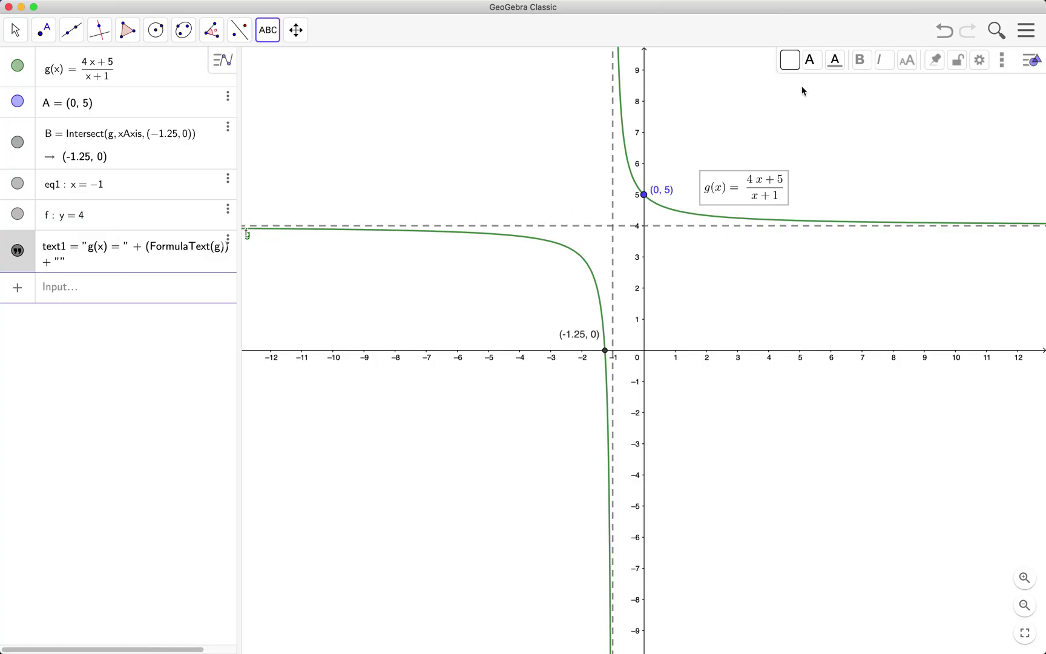
pyautogui.click(837, 63)
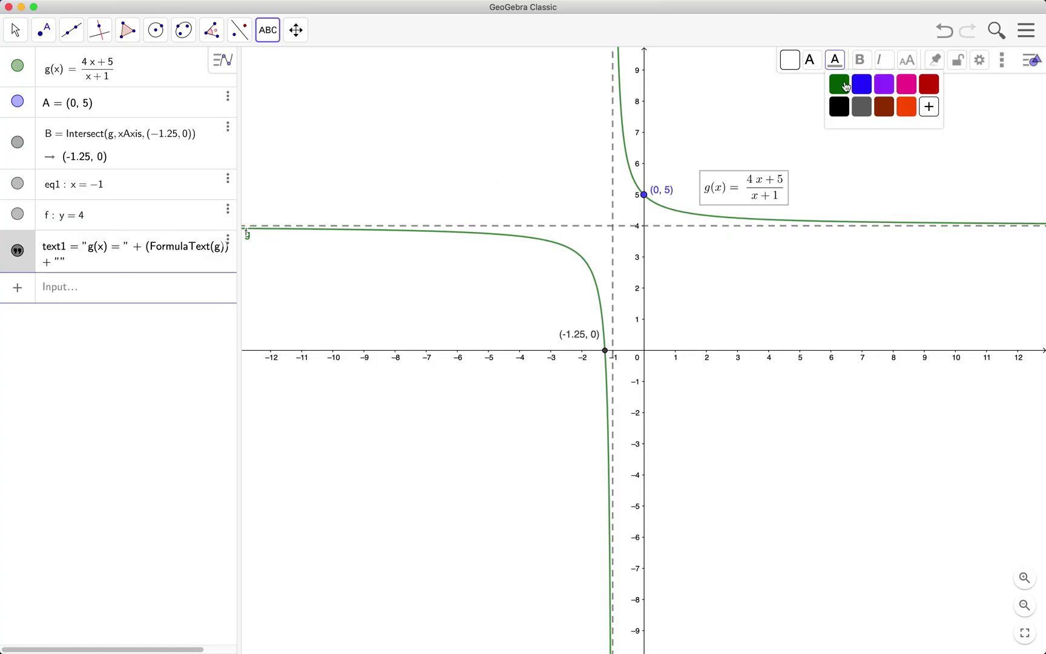
pyautogui.click(842, 88)
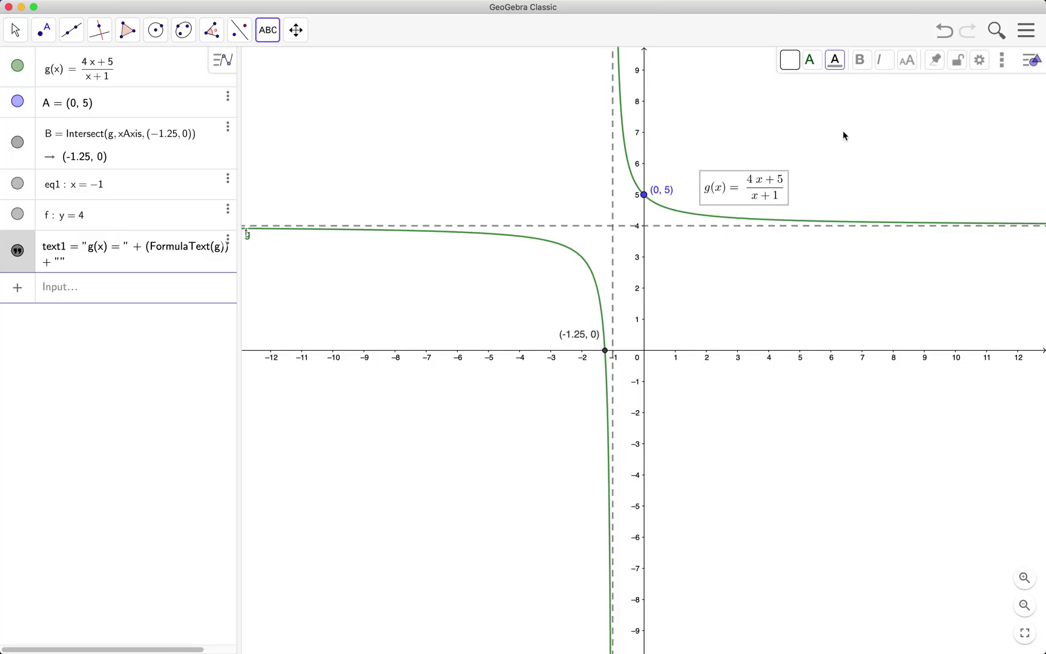
pyautogui.click(837, 63)
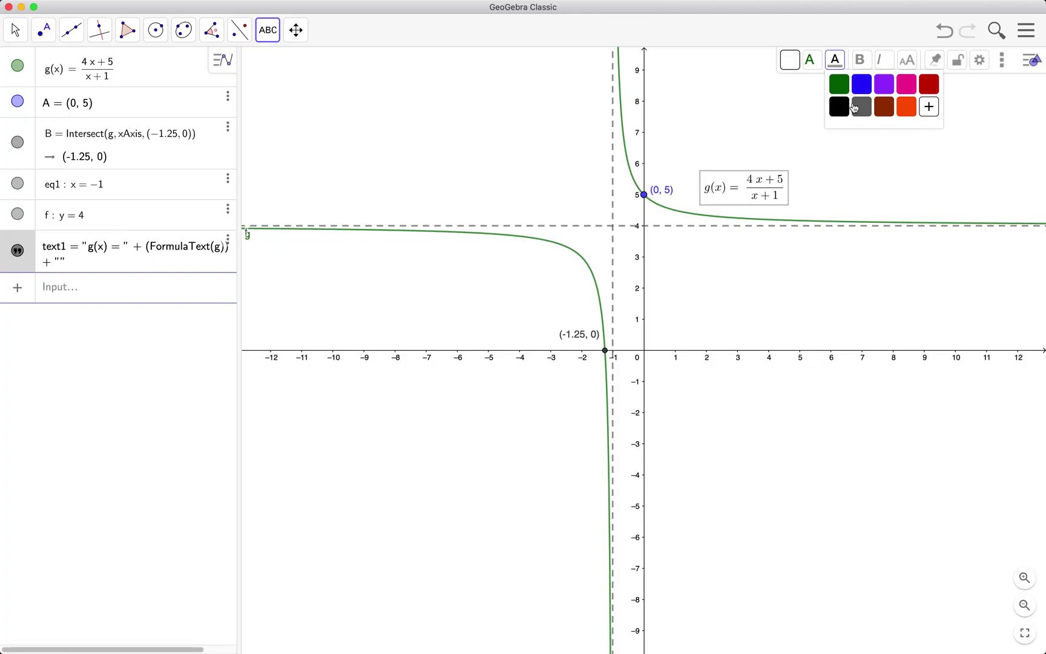
pyautogui.click(842, 102)
pyautogui.click(880, 174)
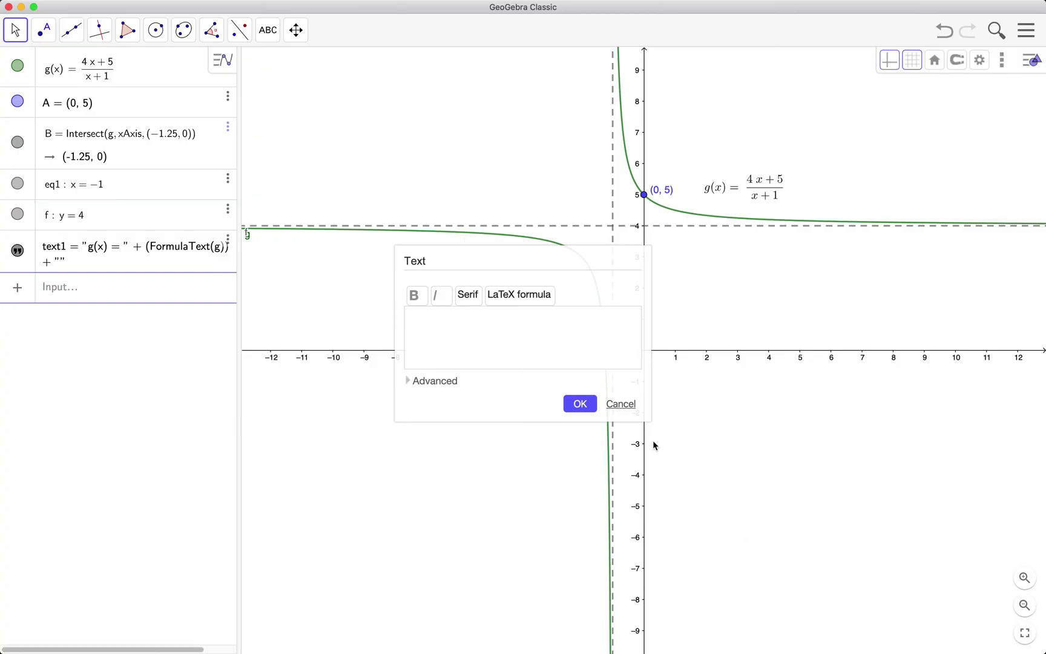
pyautogui.click(622, 403)
# With the Move tool, select the g(x) formula label and turn it green
pyautogui.click(15, 30)
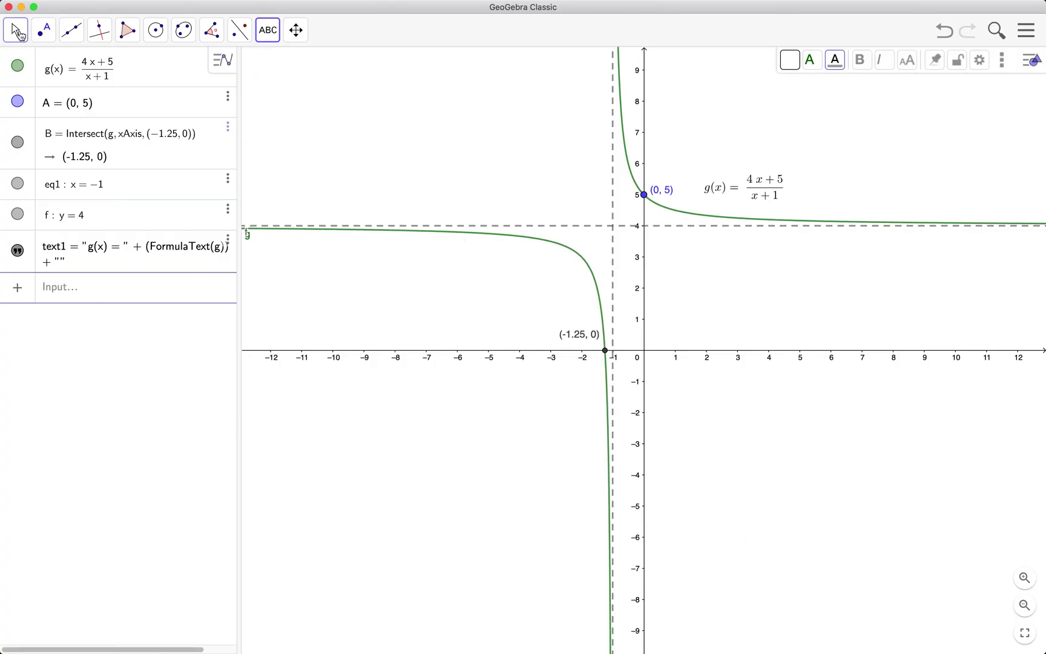
pyautogui.click(22, 63)
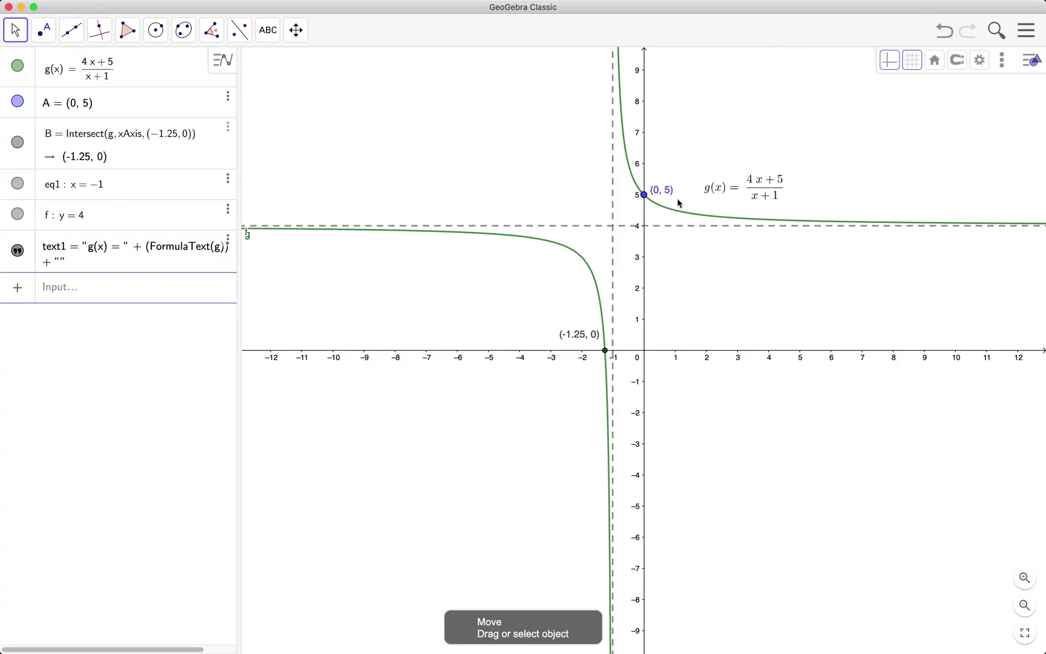
pyautogui.click(777, 200)
pyautogui.click(839, 65)
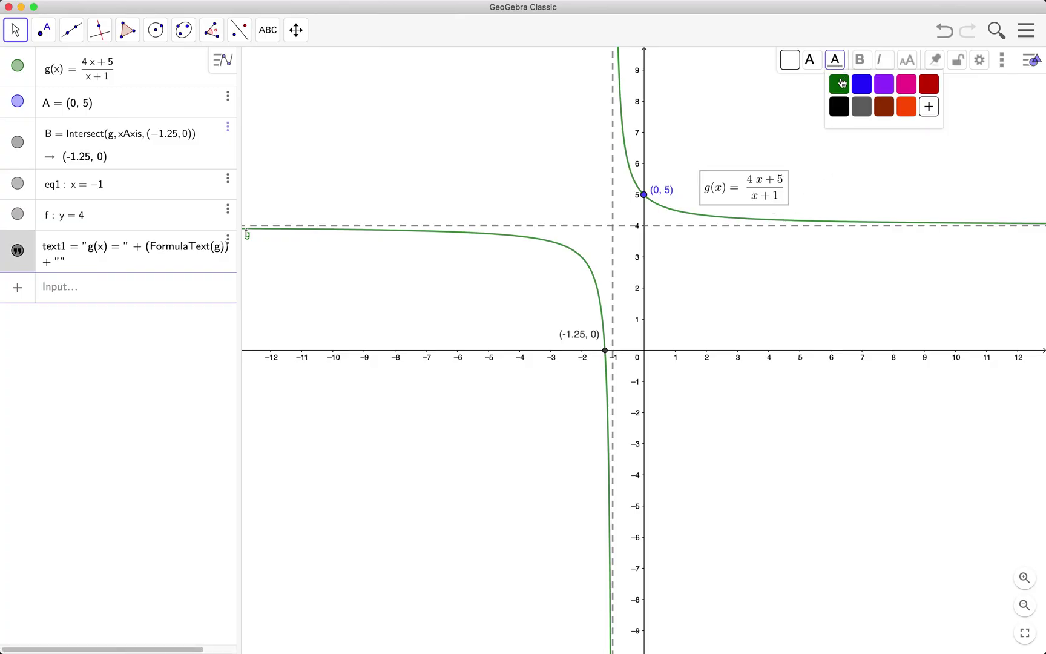
pyautogui.click(841, 79)
pyautogui.click(896, 121)
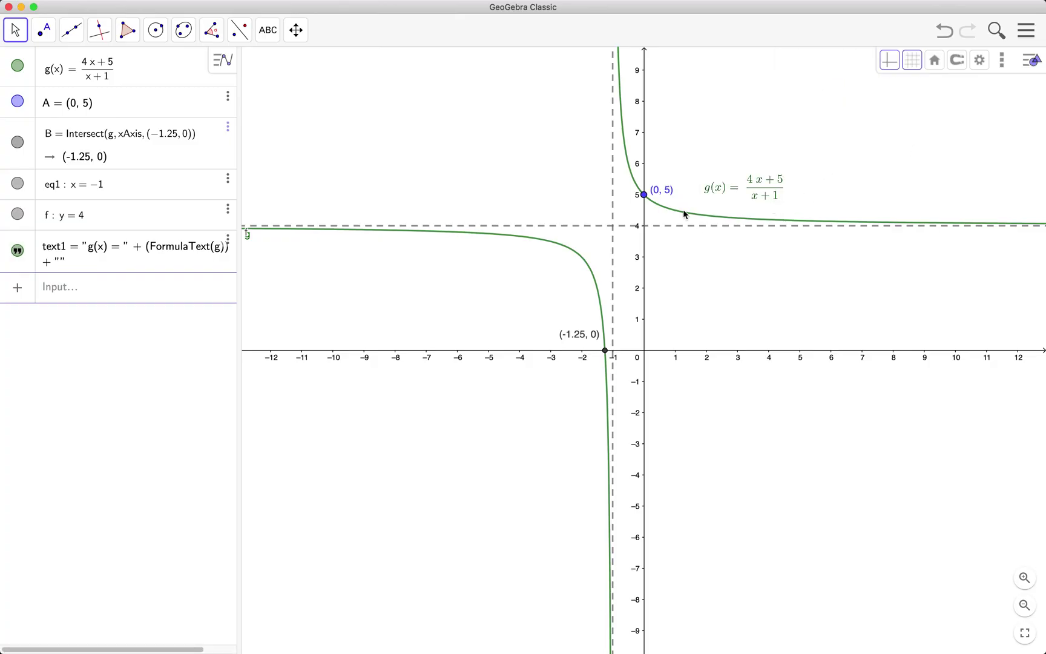
# Nudge the (0, 5) label right, then make the formula label dark green at Medium size
pyautogui.moveTo(662, 194); pyautogui.dragTo(671, 191)
pyautogui.click(769, 190)
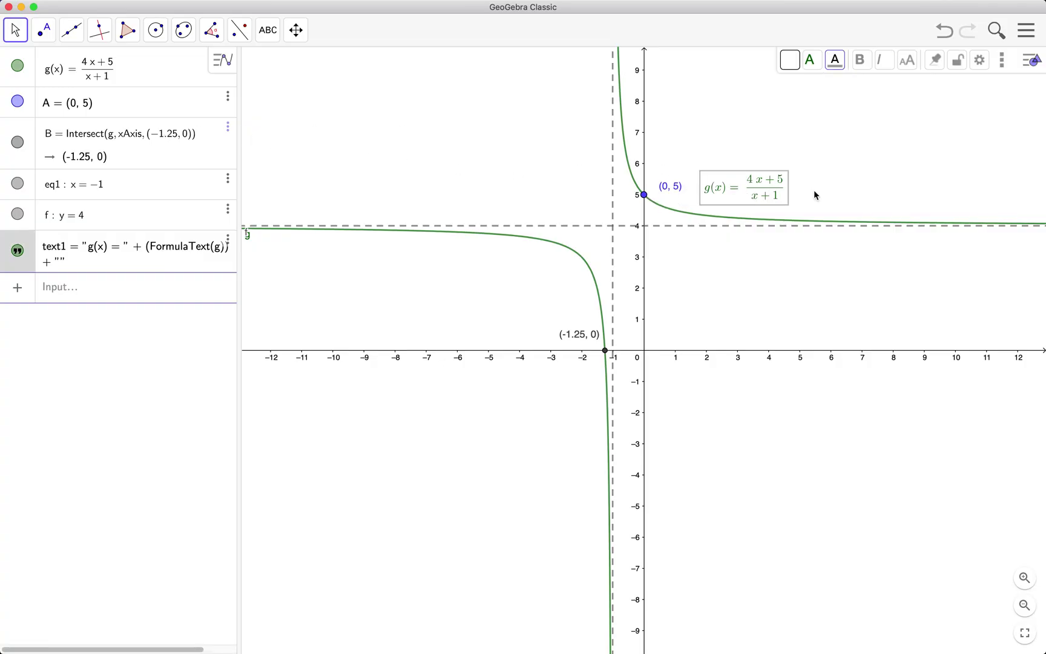
pyautogui.click(840, 64)
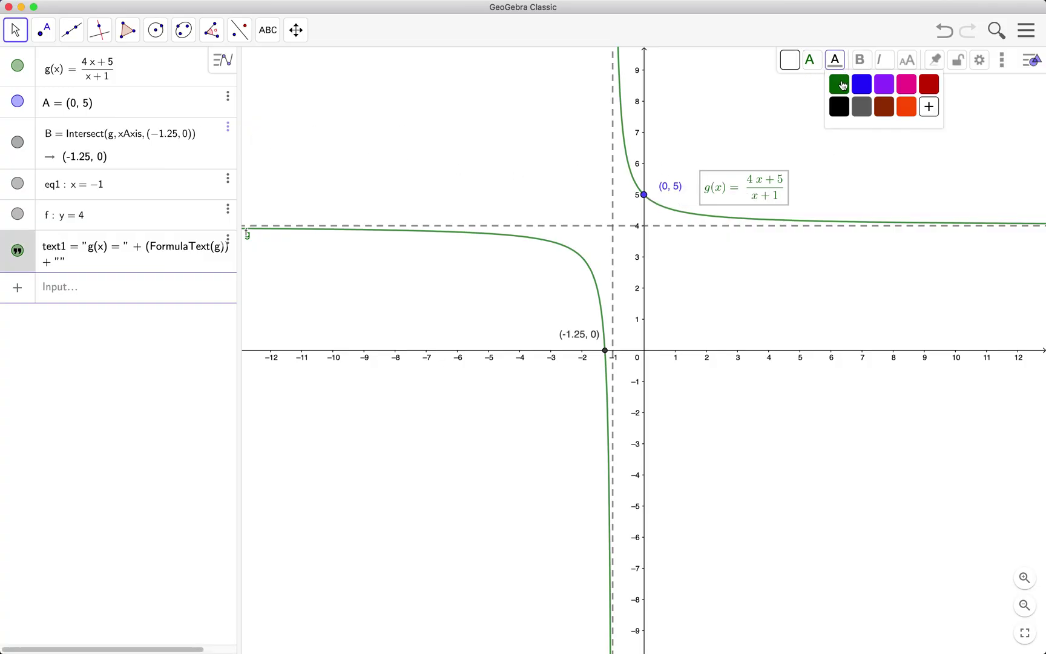
pyautogui.click(842, 85)
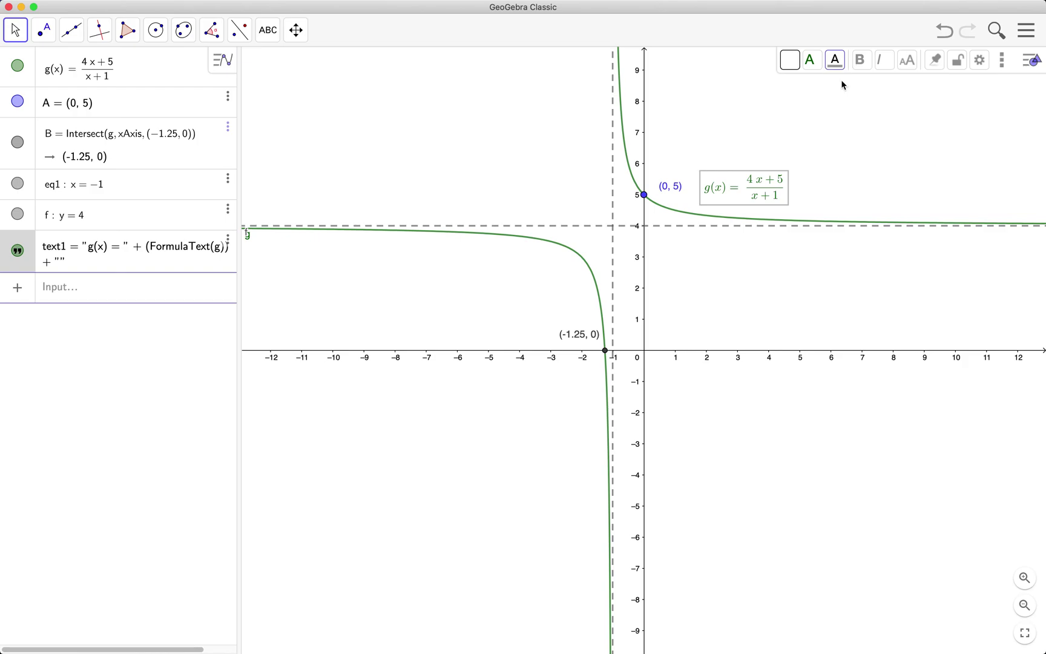
pyautogui.click(906, 63)
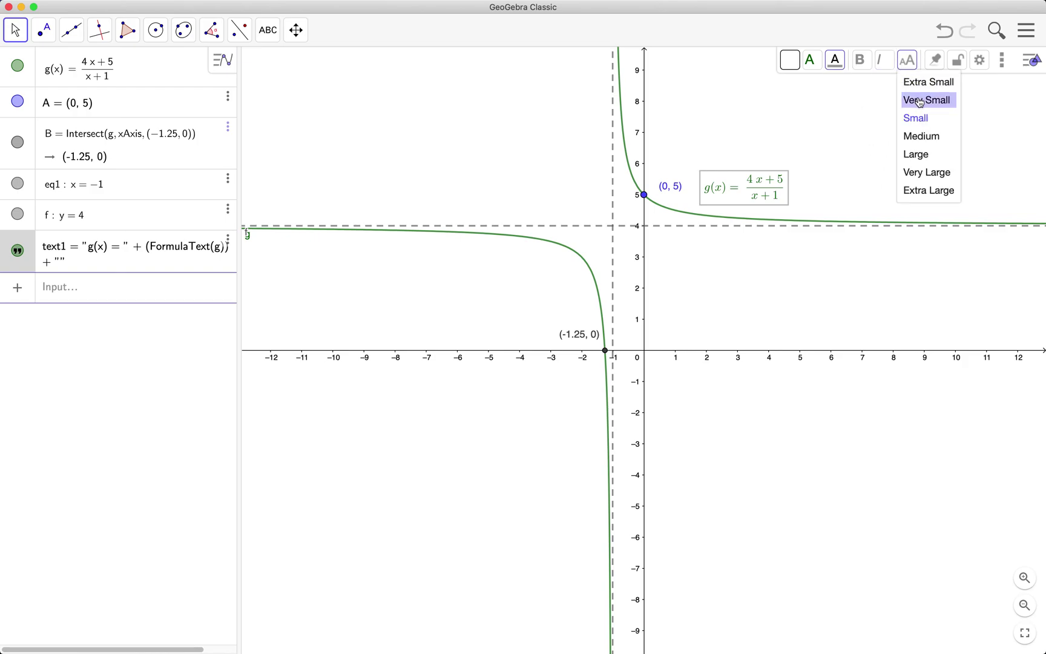
pyautogui.click(923, 136)
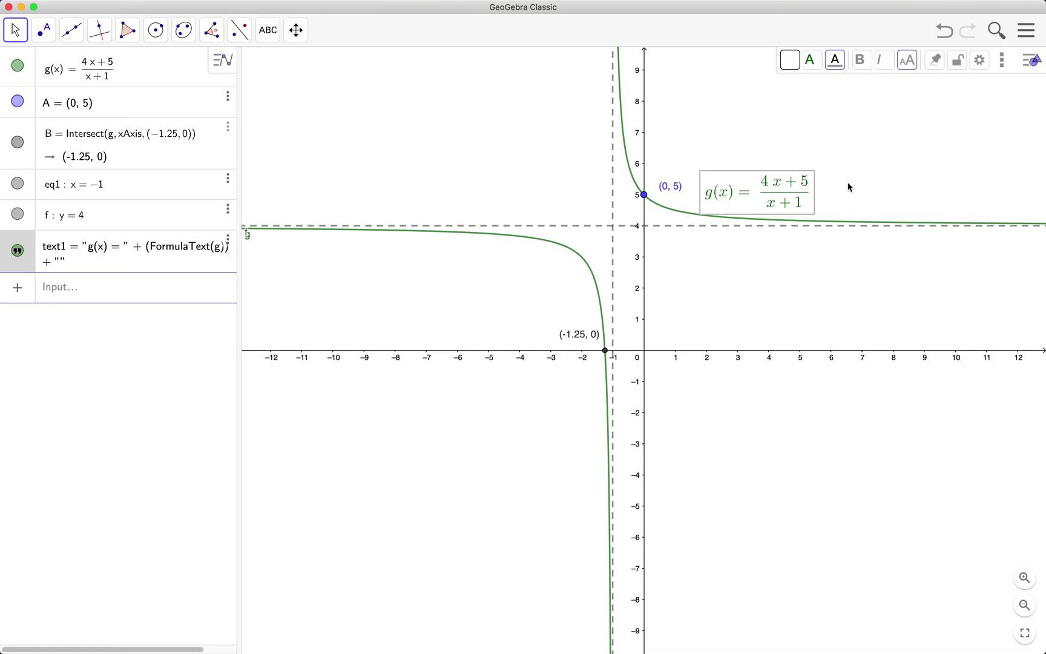
pyautogui.click(874, 202)
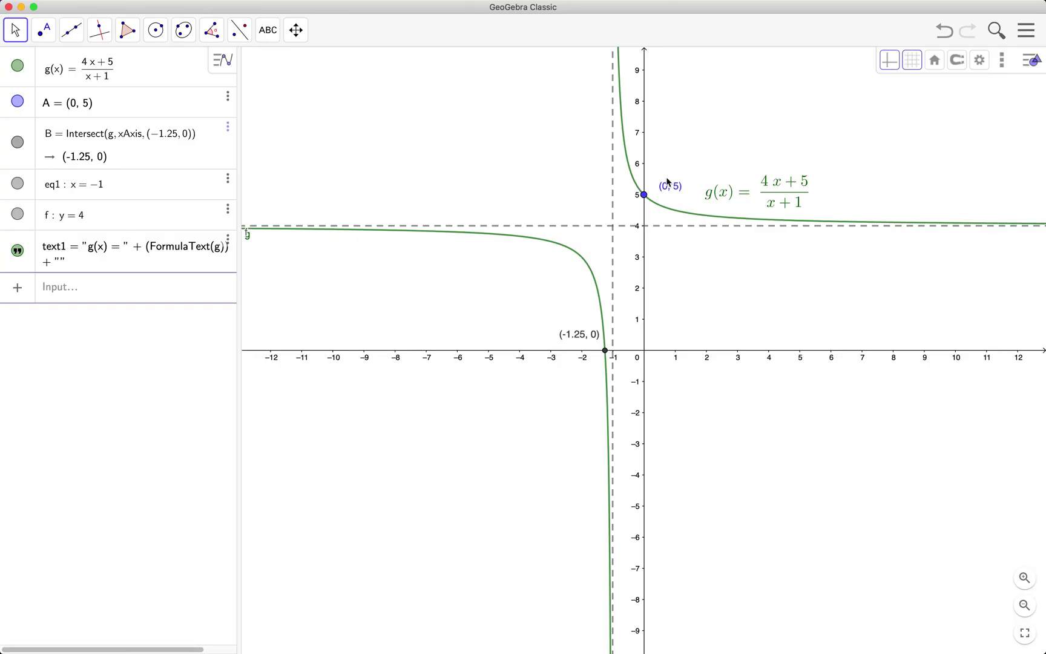
# Drag point A's (0, 5) label up and left to sit right beside the y-intercept
pyautogui.moveTo(668, 182); pyautogui.dragTo(656, 179)
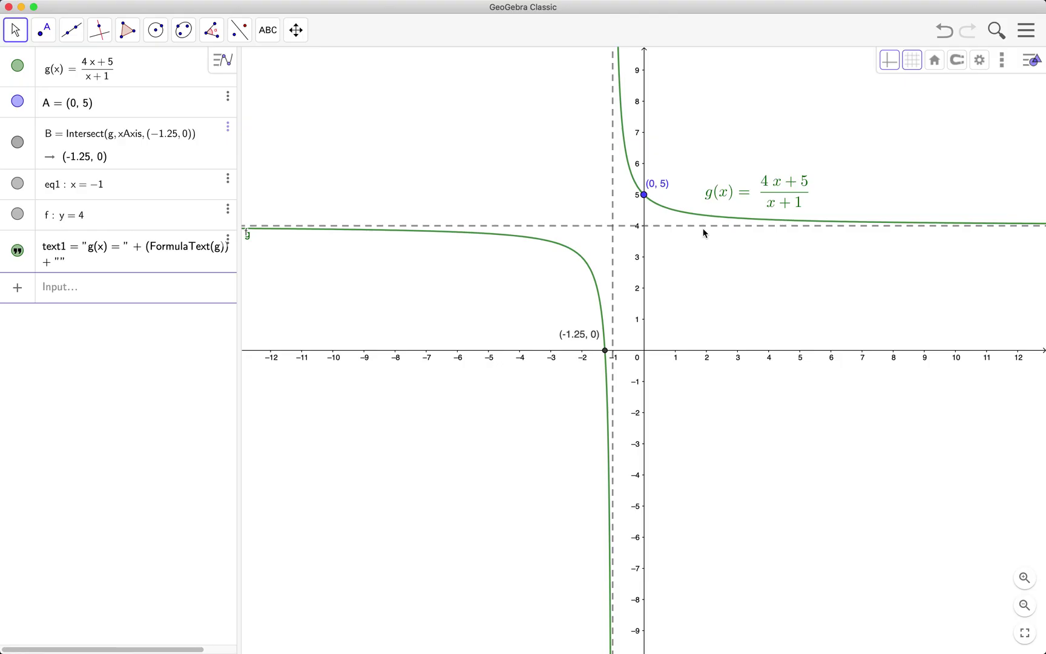